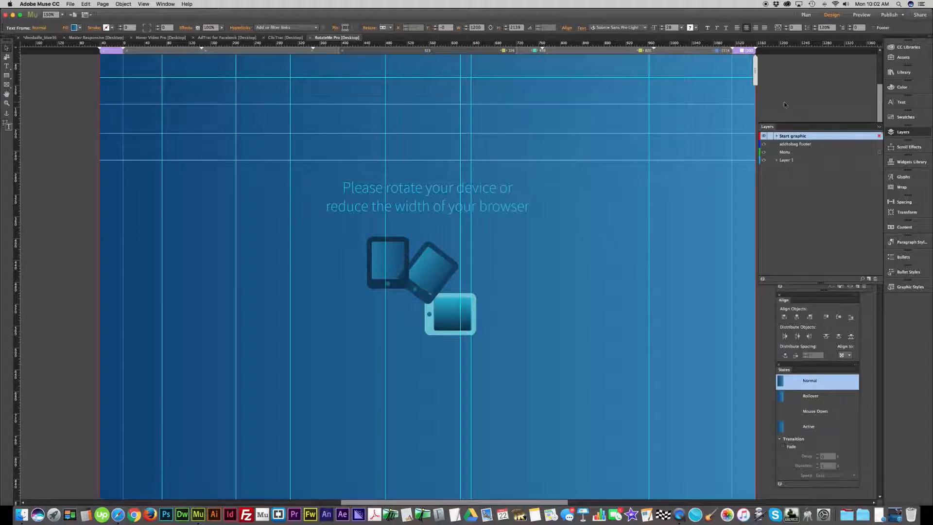
# - Apply the Stretch to Browser Width resize option to the large blue gradient text frame
pyautogui.scroll(3, 784, 104)
pyautogui.scroll(1, 784, 104)
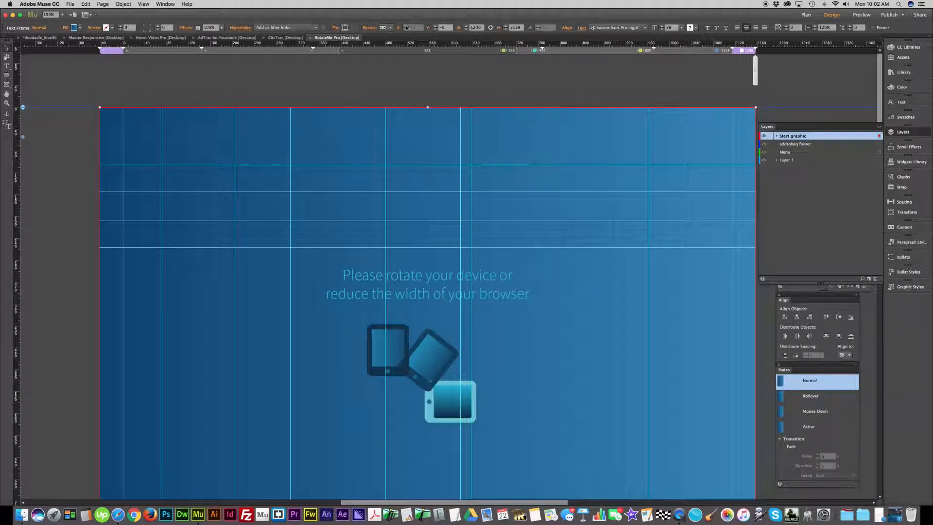
pyautogui.click(391, 28)
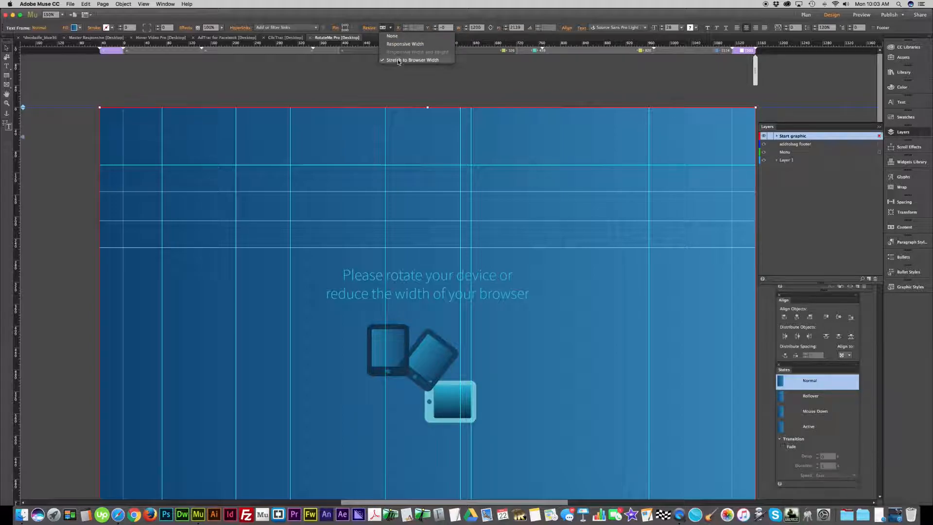
pyautogui.click(412, 60)
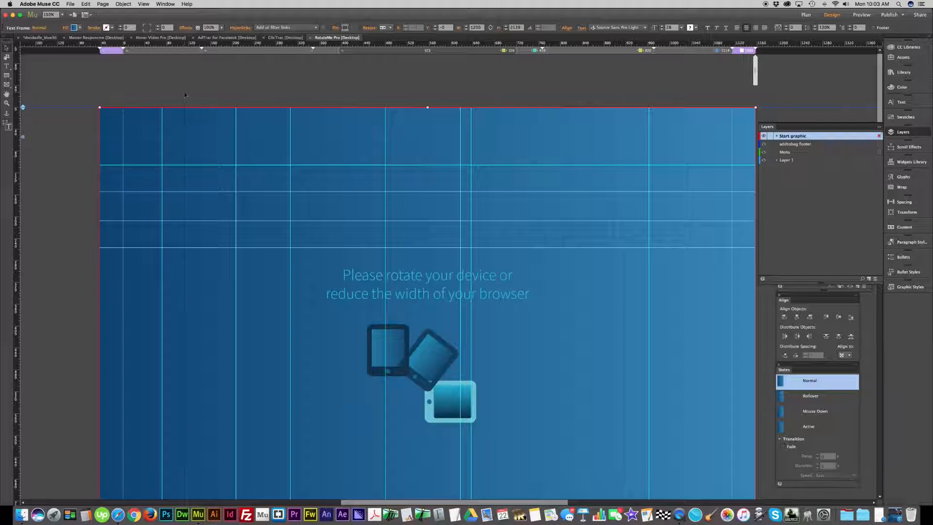
# - Shorten the blue gradient frame to about 1594 px high so it ends just above the white RotateMe Pro section
pyautogui.press('super+minus')
pyautogui.press('super+minus')
pyautogui.press('super+minus')
pyautogui.press('super+minus')
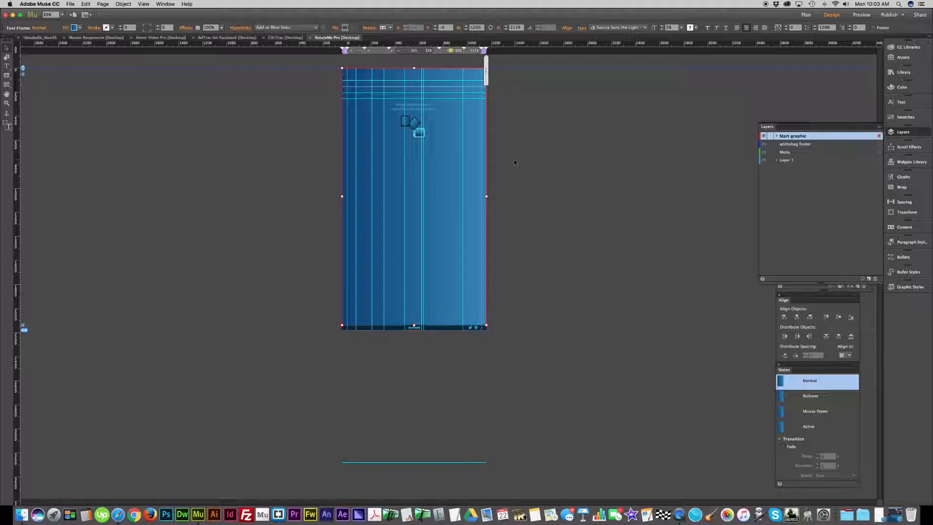
pyautogui.moveTo(414, 325); pyautogui.dragTo(422, 227)
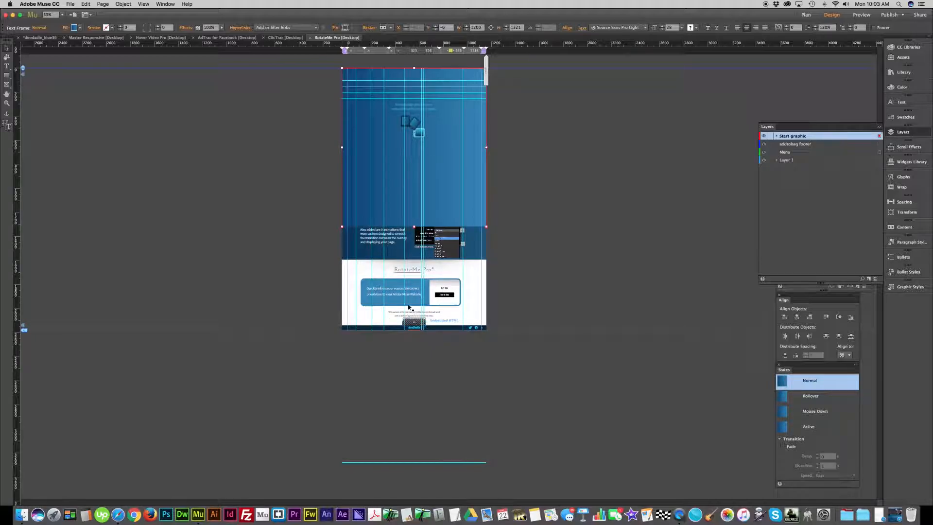
pyautogui.moveTo(414, 226); pyautogui.dragTo(414, 261)
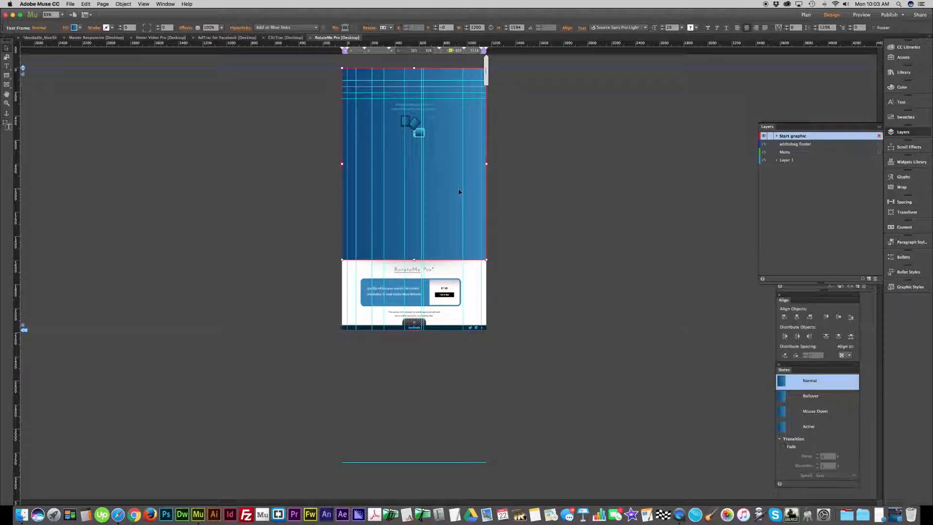
pyautogui.moveTo(414, 260); pyautogui.dragTo(414, 260)
pyautogui.press('super+equal')
pyautogui.press('super+equal')
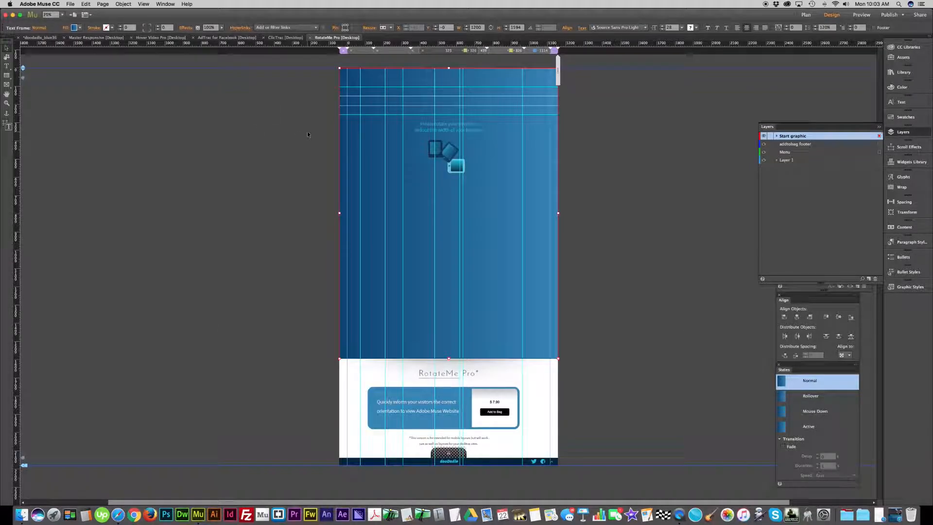
# - Draw a text frame about 675 by 435 px overlapping the page's side edge and enter "Hello Text Meet Graphics"
pyautogui.click(6, 67)
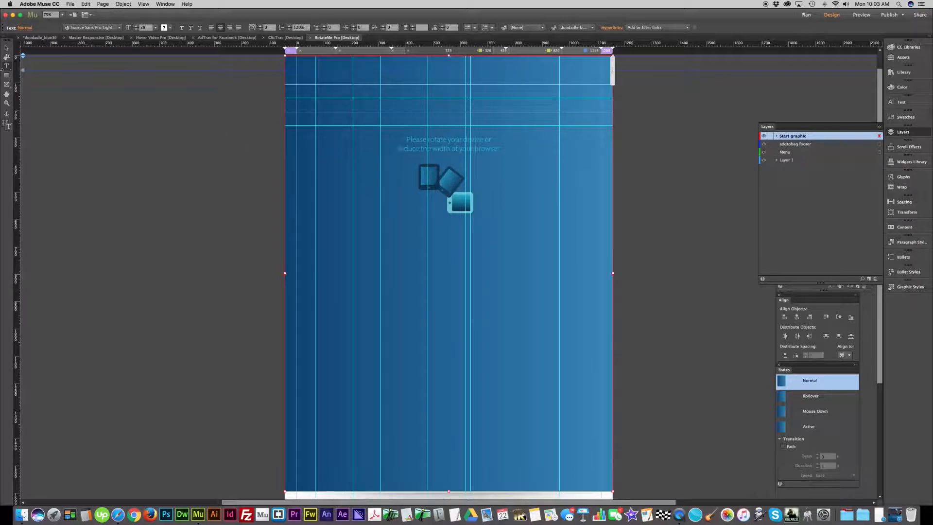
pyautogui.moveTo(162, 155)
pyautogui.mouseDown()
pyautogui.moveTo(300, 246)
pyautogui.moveTo(354, 263)
pyautogui.moveTo(348, 272)
pyautogui.mouseUp()
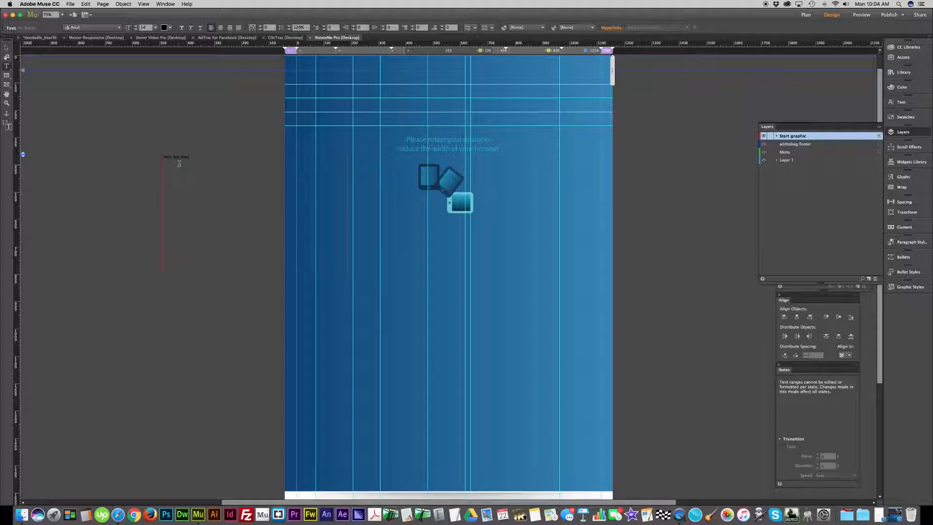
pyautogui.write('op')
# - Centre the "Hello Text Meet Graphics" text and enlarge it to font size 32
pyautogui.press('super+a')
pyautogui.press('super+shift+c')
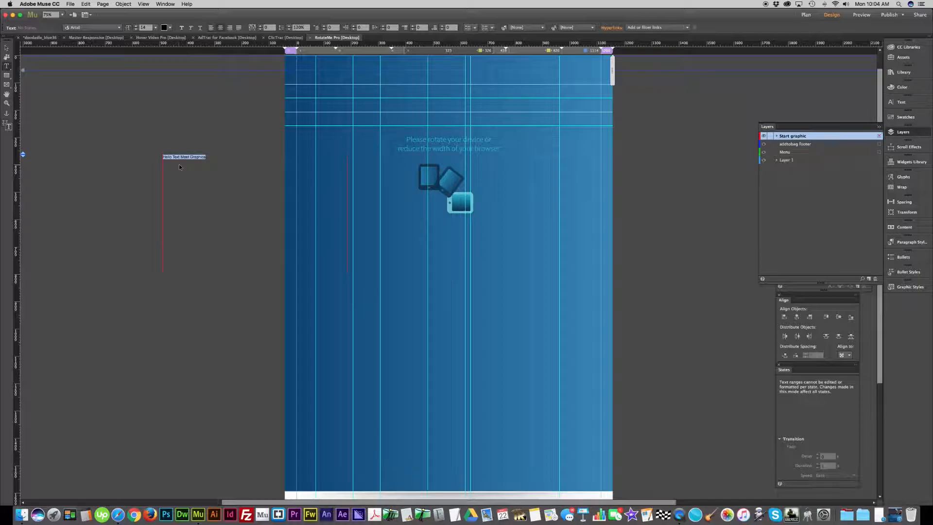
pyautogui.press('super+shift+period')
pyautogui.press('super+shift+period')
pyautogui.press('super+shift+period')
pyautogui.press('super+shift+period')
pyautogui.press('super+shift+period')
pyautogui.press('super+shift+period')
pyautogui.press('super+shift+period')
pyautogui.press('super+shift+period')
pyautogui.press('super+shift+period')
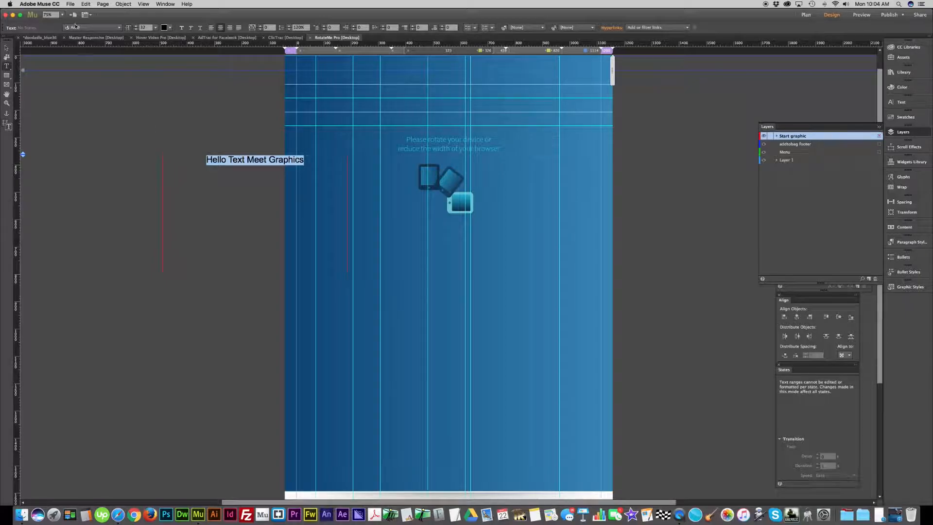
pyautogui.click(6, 49)
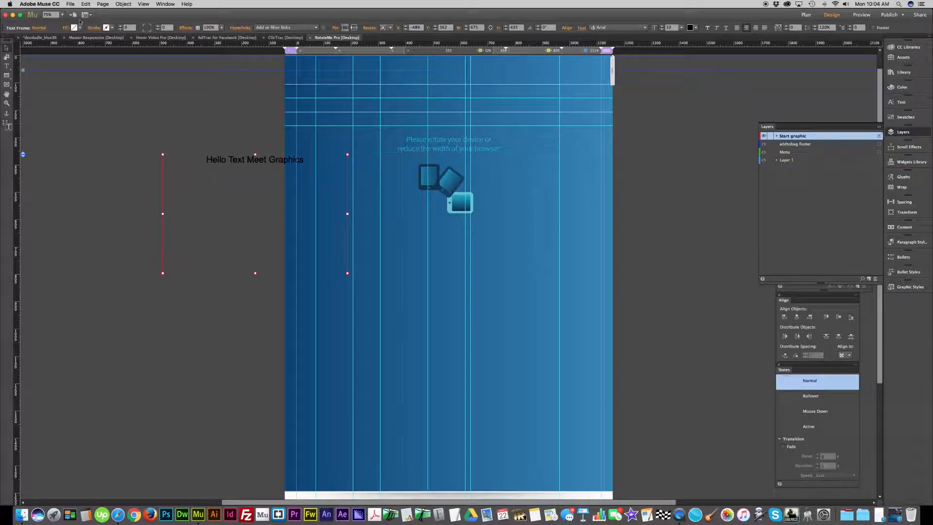
# - Fill the "Hello Text Meet Graphics" text frame with the gold colour CCAC37
pyautogui.click(108, 27)
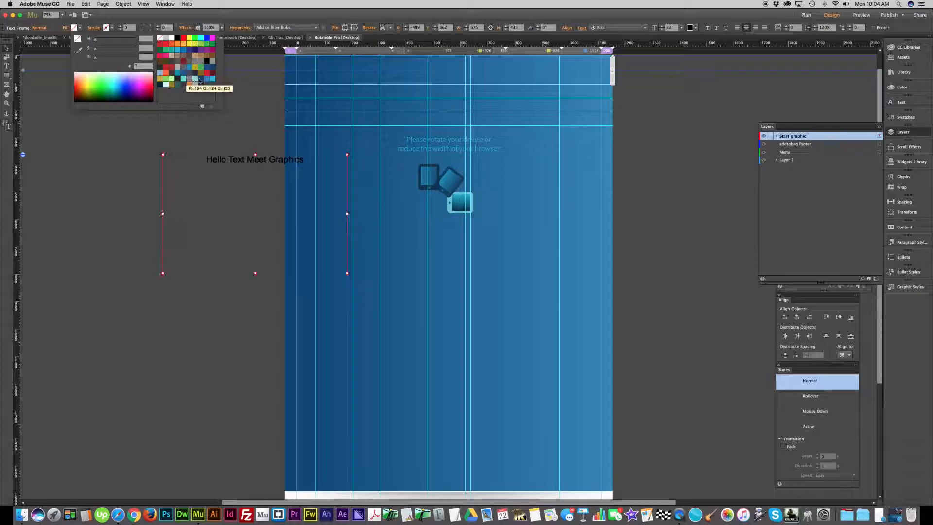
pyautogui.click(160, 79)
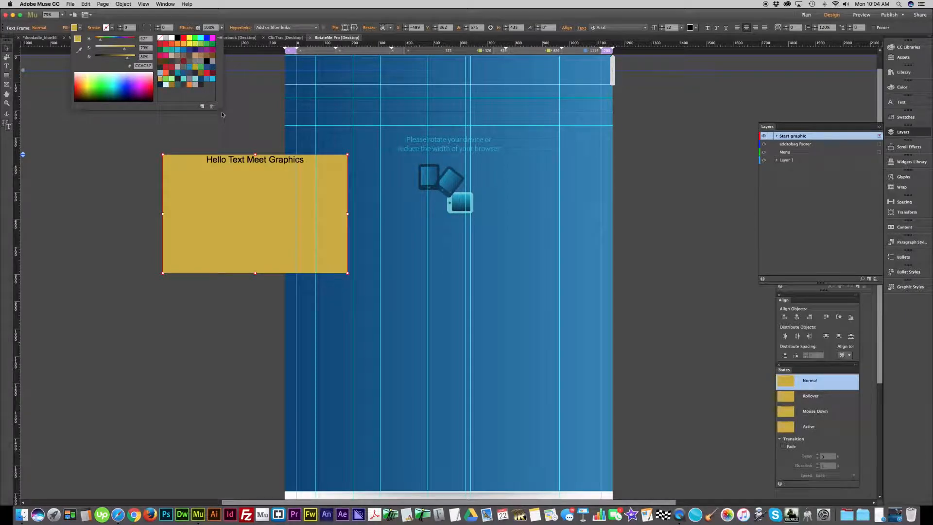
pyautogui.doubleClick(306, 161)
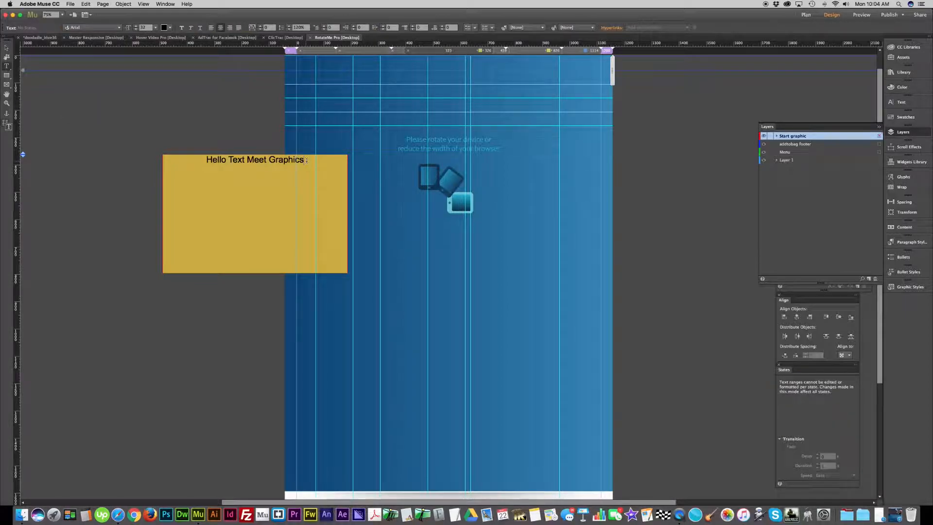
pyautogui.moveTo(306, 161); pyautogui.dragTo(193, 152)
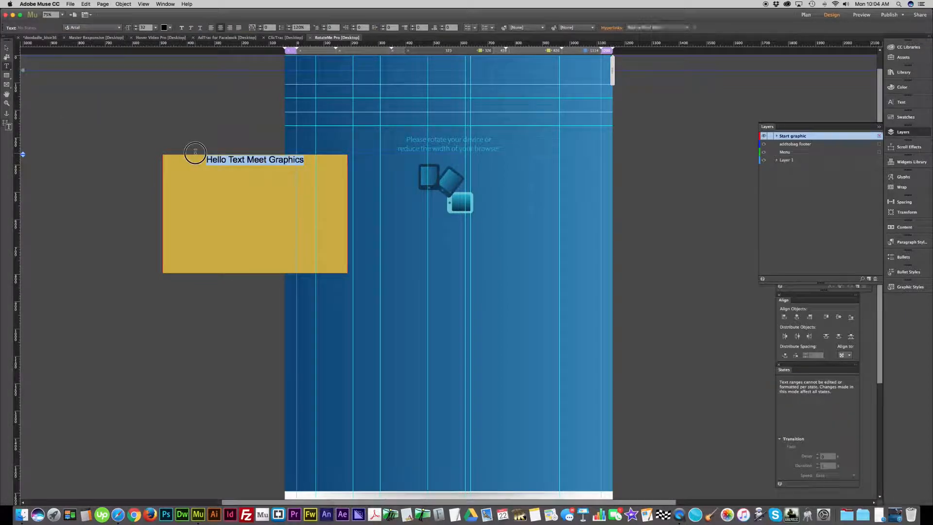
pyautogui.click(6, 47)
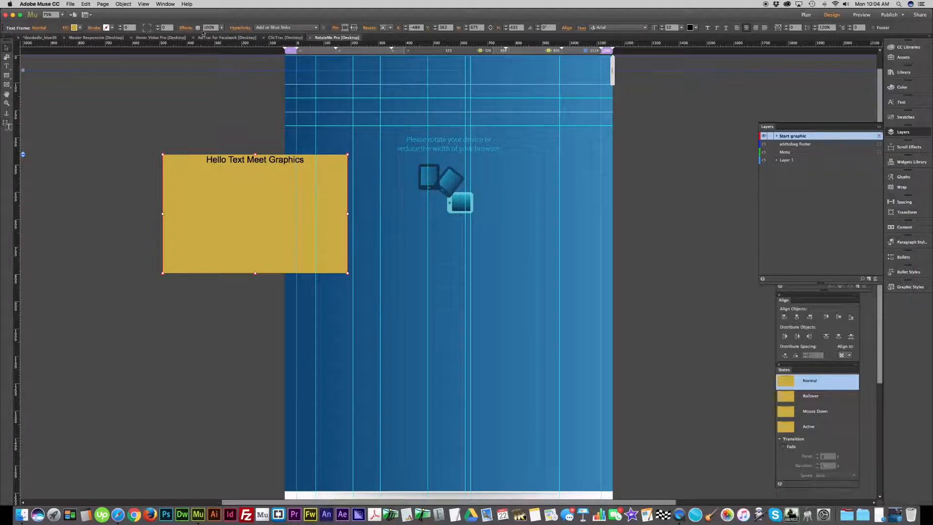
# - Set the gold text frame to Stretch to Browser Width and deselect it
pyautogui.click(391, 28)
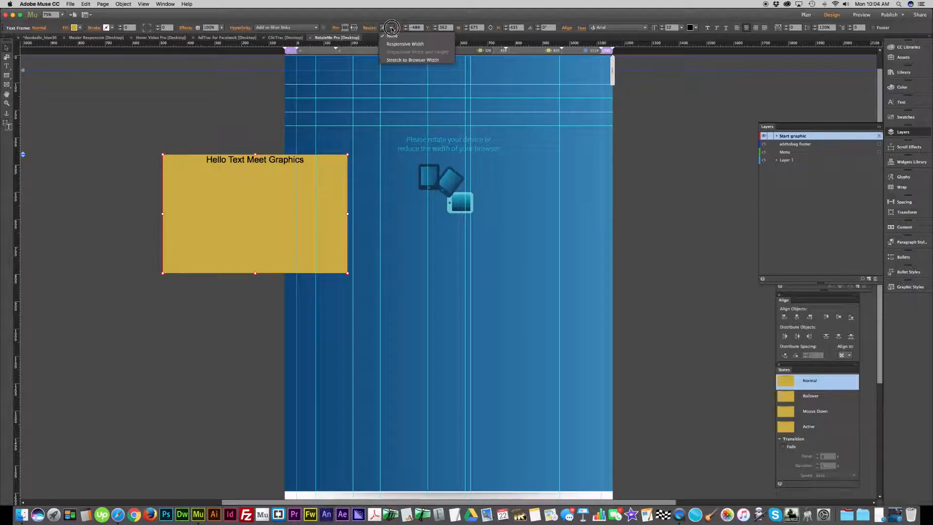
pyautogui.click(402, 59)
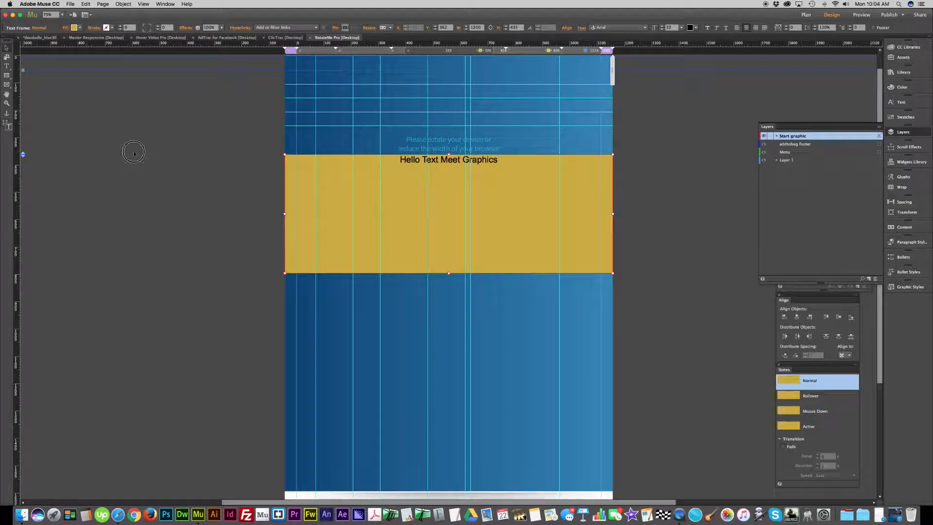
pyautogui.click(169, 156)
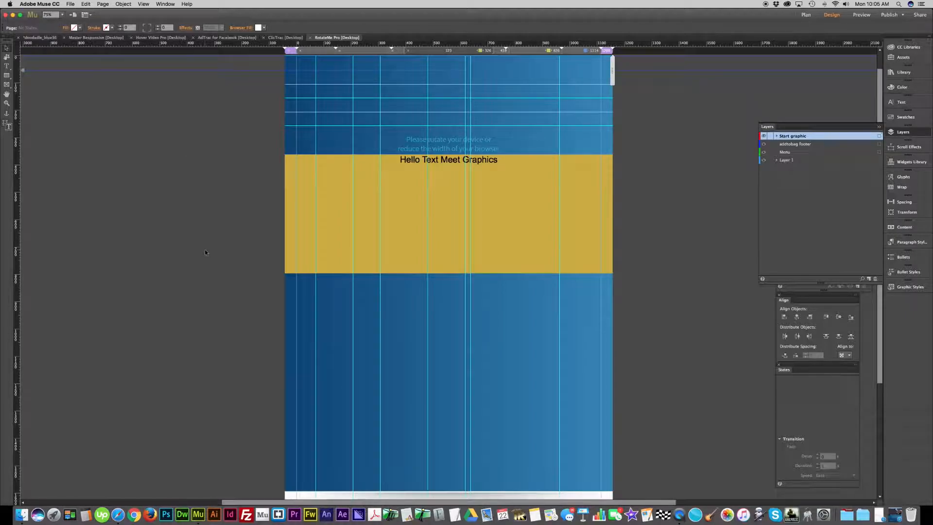
# - Load address.svg from the Entypo+ folder for placing in the layout
pyautogui.press('super+d')
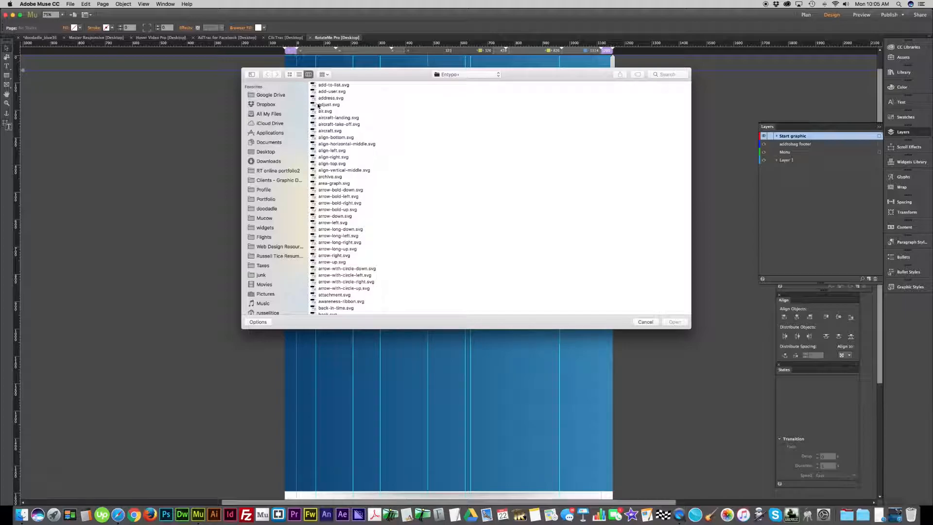
pyautogui.scroll(-1, 330, 165)
pyautogui.click(328, 181)
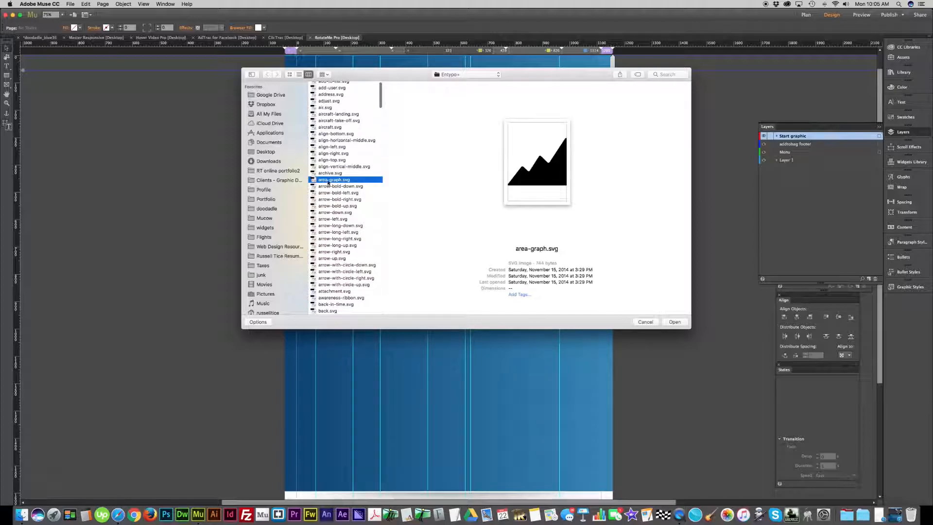
pyautogui.click(330, 154)
pyautogui.click(325, 135)
pyautogui.press('Up')
pyautogui.press('Up')
pyautogui.press('Up')
pyautogui.press('Up')
pyautogui.press('Up')
pyautogui.press('Up')
pyautogui.press('Up')
pyautogui.press('Down')
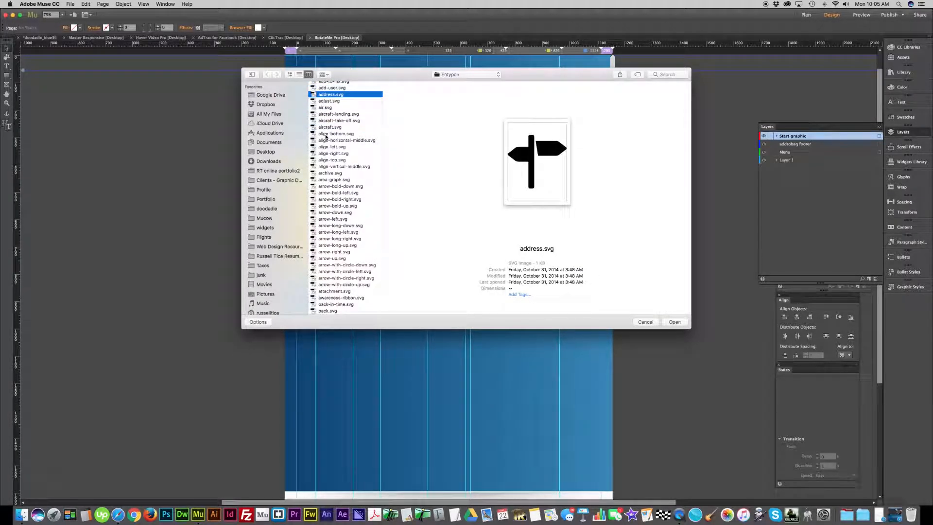
pyautogui.click(676, 323)
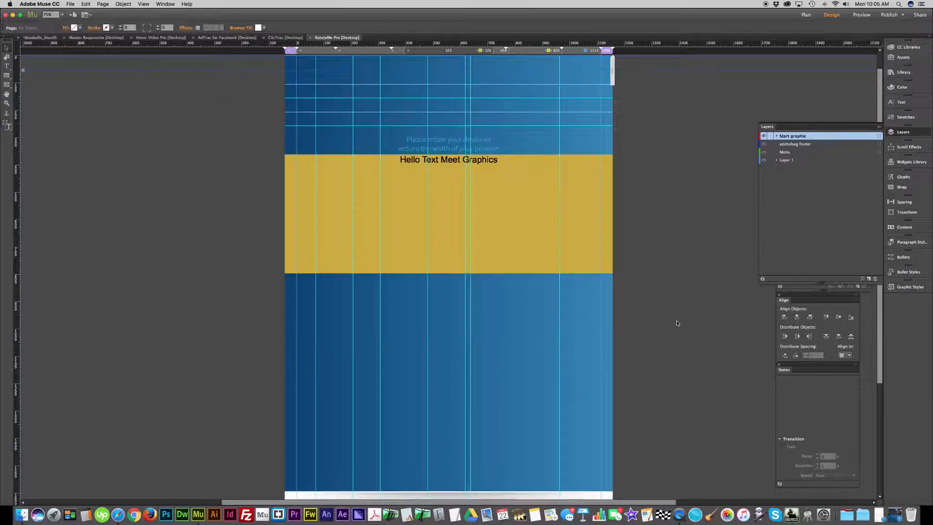
# - Place the signpost icon on the empty canvas beside the page and scale it to about 233 px square
pyautogui.click(157, 205)
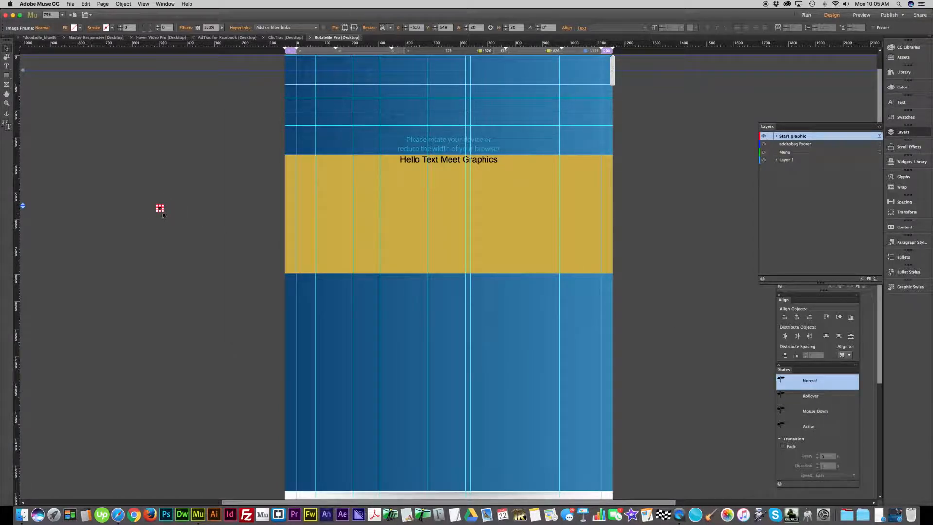
pyautogui.moveTo(164, 213); pyautogui.dragTo(221, 269)
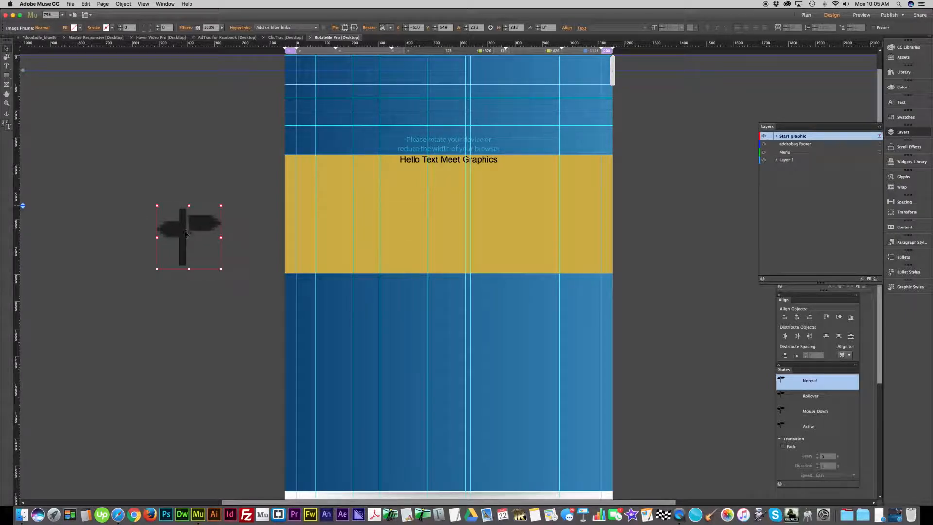
pyautogui.moveTo(183, 232)
pyautogui.mouseDown()
pyautogui.moveTo(181, 245)
pyautogui.moveTo(167, 234)
pyautogui.moveTo(168, 211)
pyautogui.moveTo(190, 217)
pyautogui.moveTo(176, 230)
pyautogui.mouseUp()
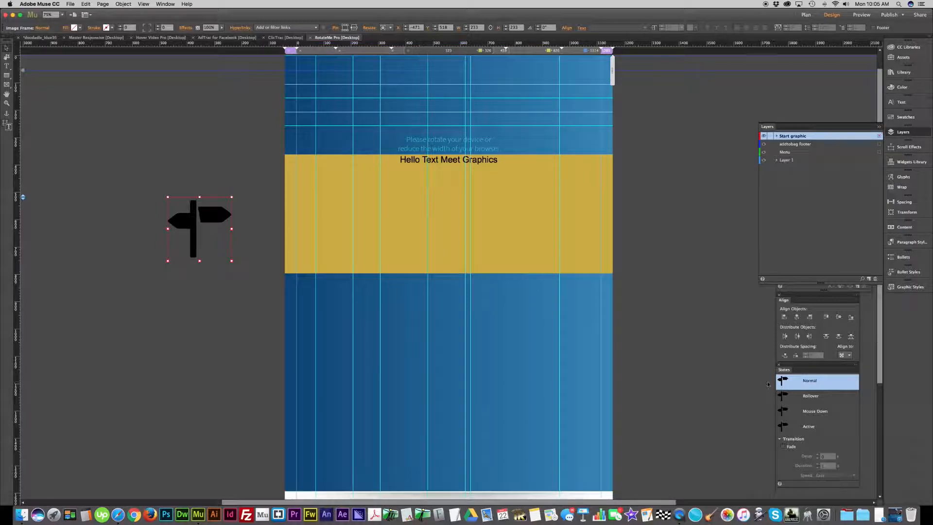
# - Set the signpost icon's Rollover state to 25% opacity
pyautogui.click(810, 395)
pyautogui.click(810, 396)
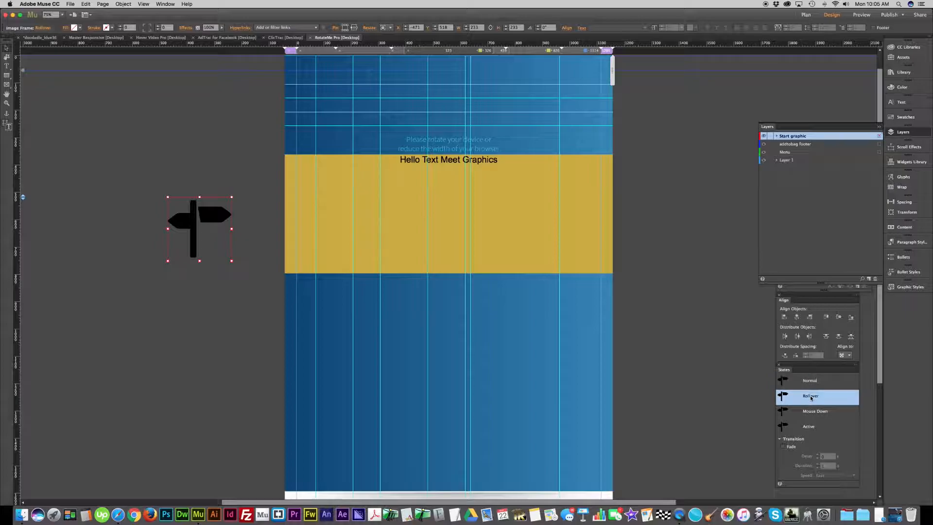
pyautogui.click(221, 28)
pyautogui.moveTo(222, 35); pyautogui.dragTo(198, 35)
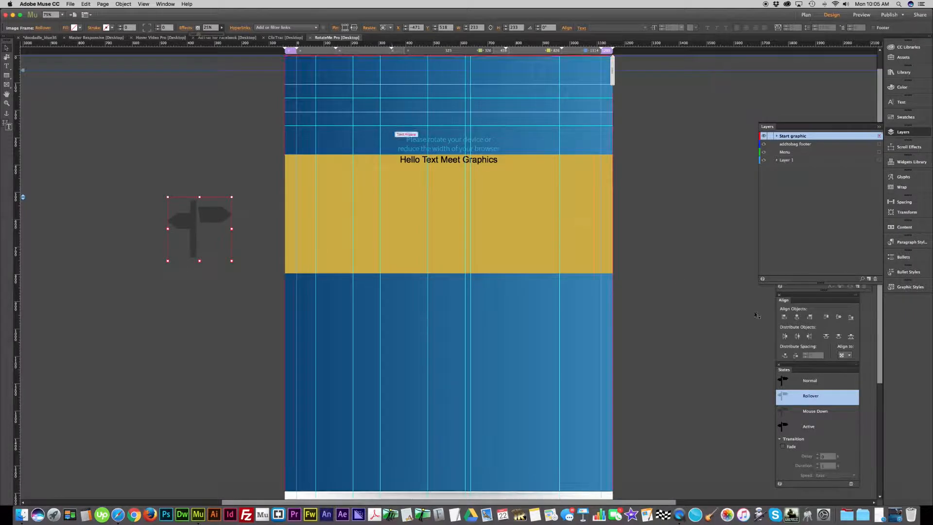
# - Enable a Fade transition on the icon's Normal state with a 0.5 s duration and Ease In/Out speed
pyautogui.click(783, 381)
pyautogui.click(783, 447)
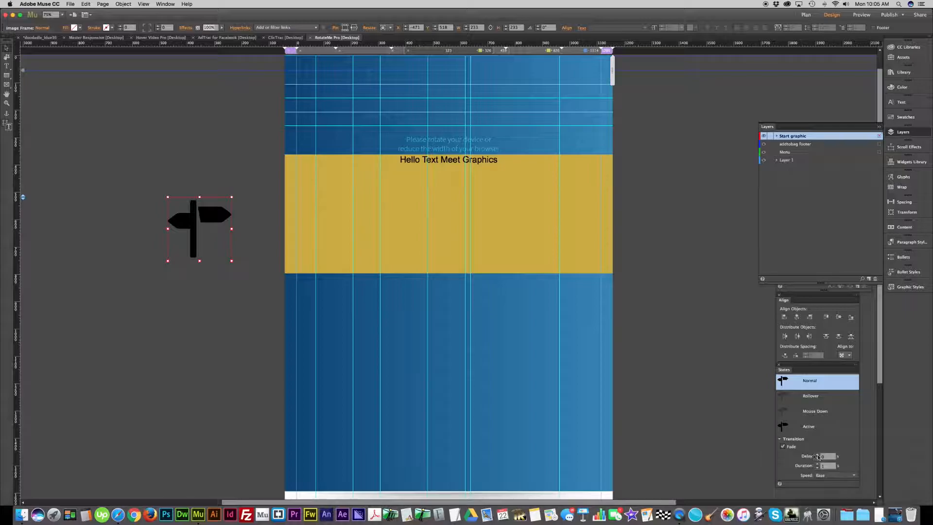
pyautogui.click(825, 466)
pyautogui.click(829, 475)
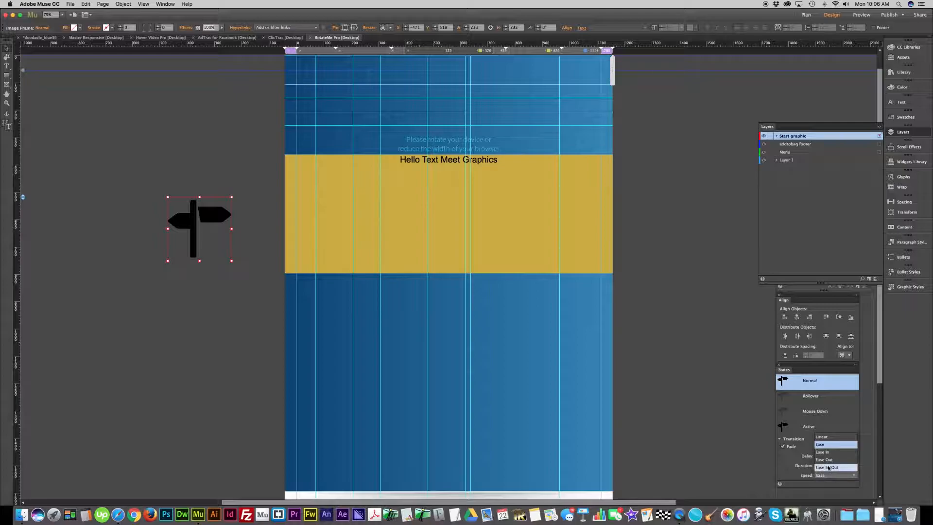
pyautogui.click(829, 468)
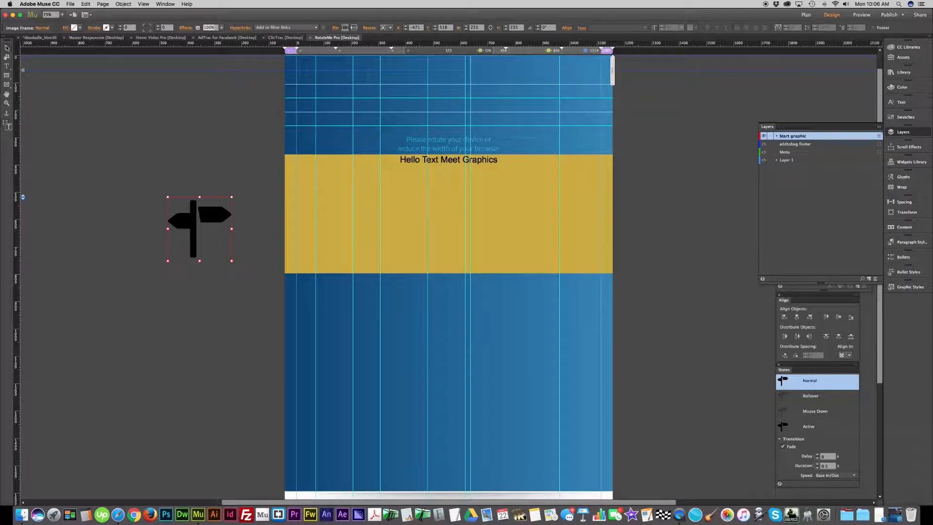
# - Move the signpost icon higher beside the page and paste a copy inline on a new line above "Hello Text Meet Graphics"
pyautogui.click(205, 219)
pyautogui.moveTo(205, 220); pyautogui.dragTo(175, 179)
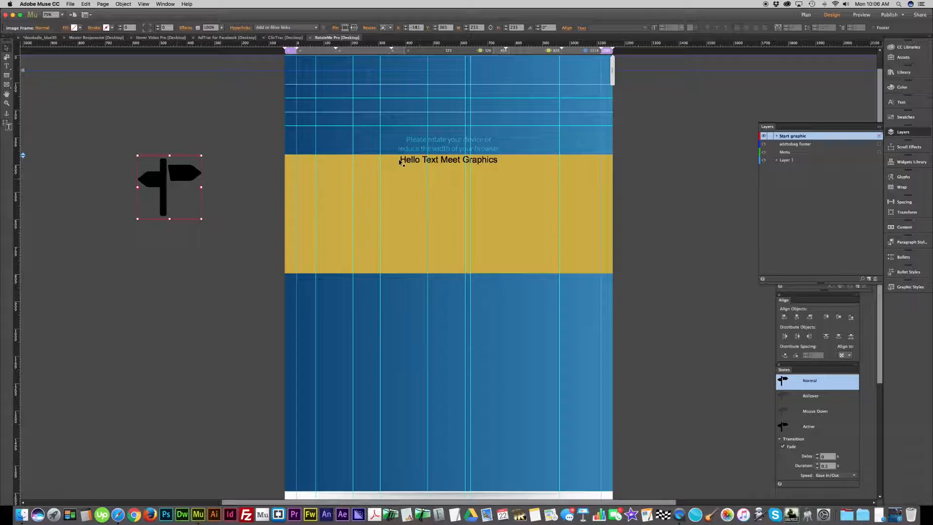
pyautogui.doubleClick(408, 160)
pyautogui.click(400, 160)
pyautogui.press('Return')
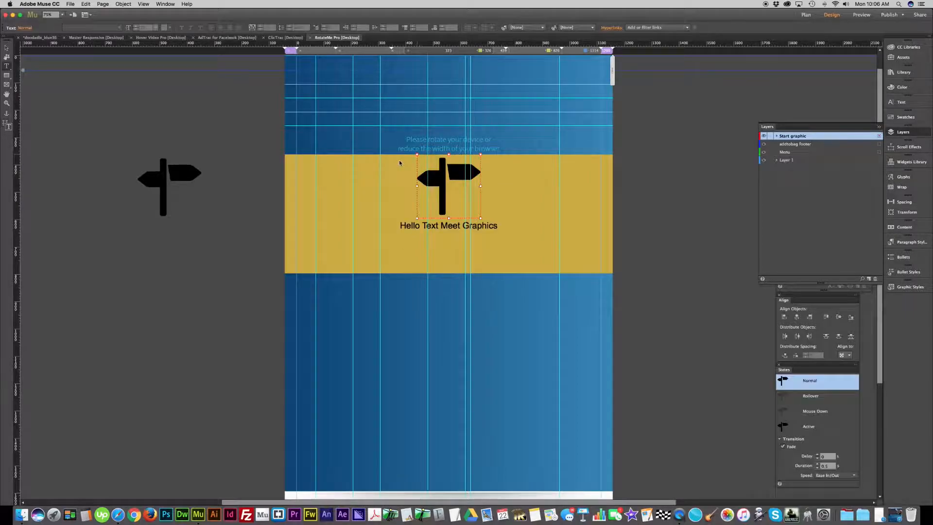
pyautogui.click(406, 167)
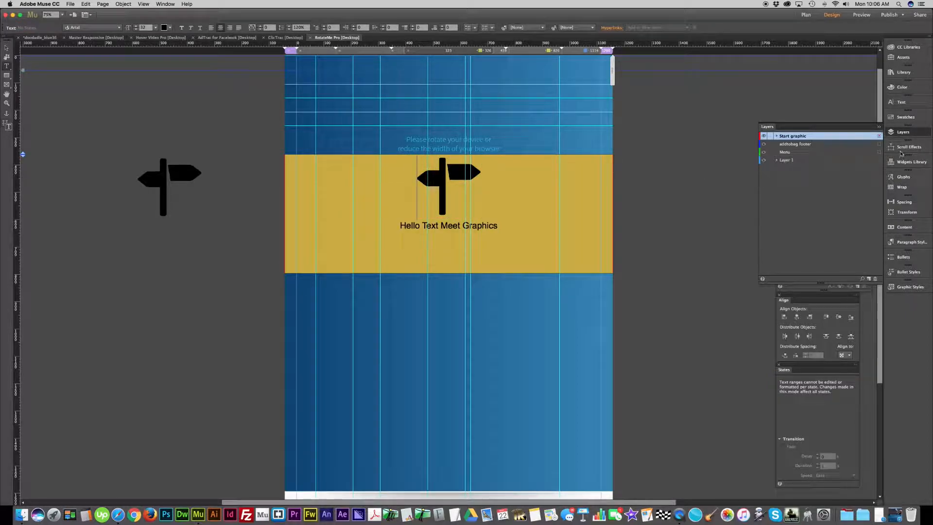
# - Set the space before the inline signpost icon's paragraph to 100
pyautogui.click(906, 103)
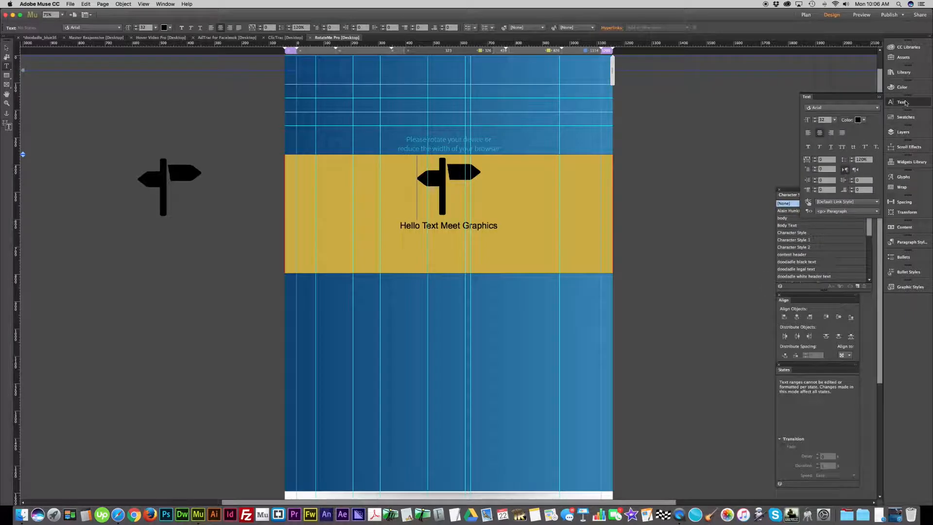
pyautogui.click(822, 190)
pyautogui.press('Return')
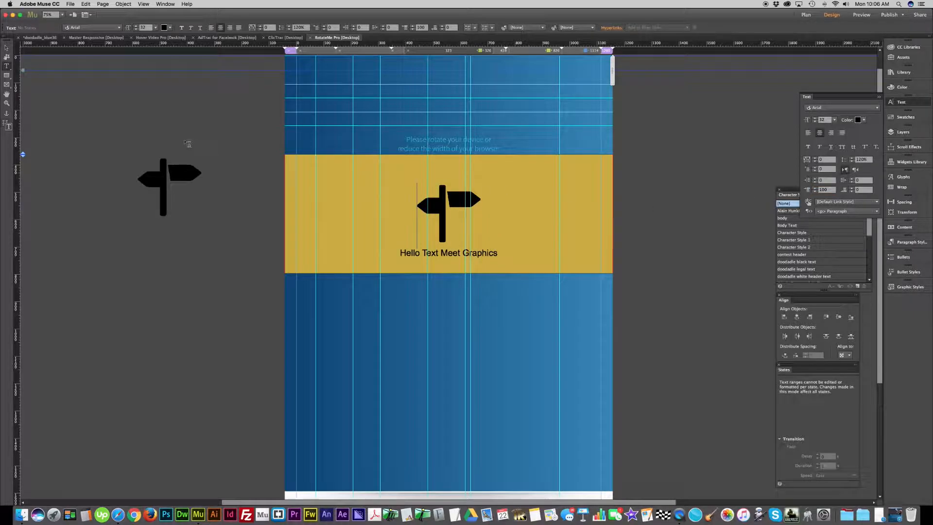
# - Move the gold text frame up to the top of the page and extend it downward to a height of about 1480 px
pyautogui.click(7, 48)
pyautogui.click(380, 158)
pyautogui.moveTo(381, 158); pyautogui.dragTo(381, 83)
pyautogui.moveTo(448, 174); pyautogui.dragTo(476, 446)
pyautogui.scroll(2, 229, 149)
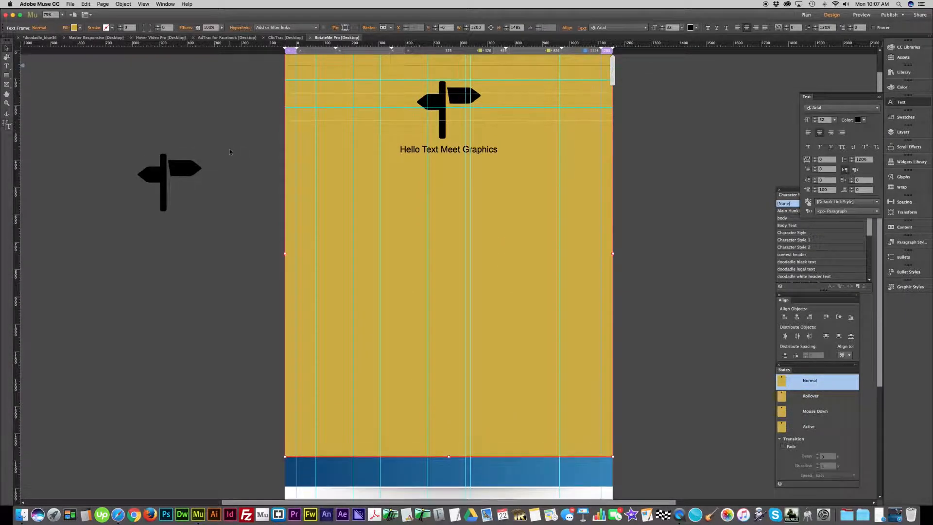
# - Delete the leftover signpost icon beside the page and select the gold text frame
pyautogui.click(164, 204)
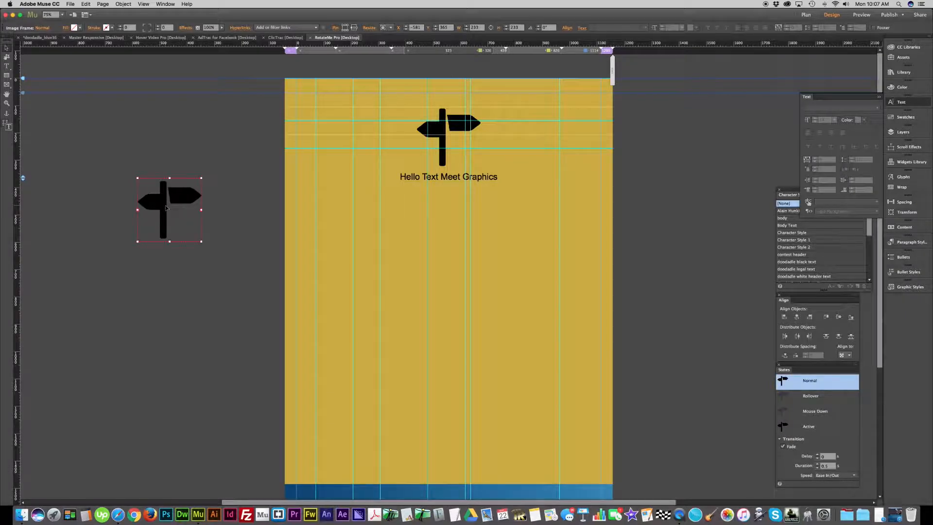
pyautogui.press('Delete')
pyautogui.click(481, 190)
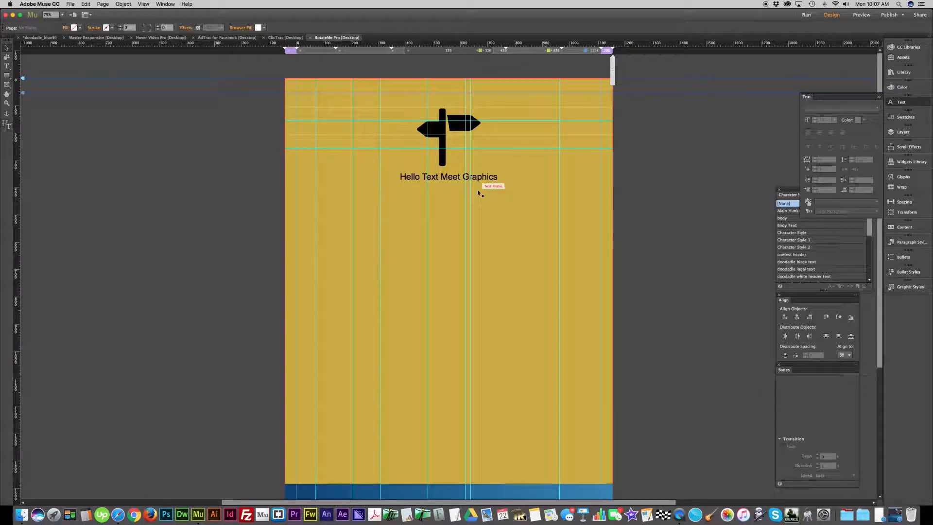
pyautogui.click(440, 146)
pyautogui.click(246, 191)
pyautogui.click(540, 213)
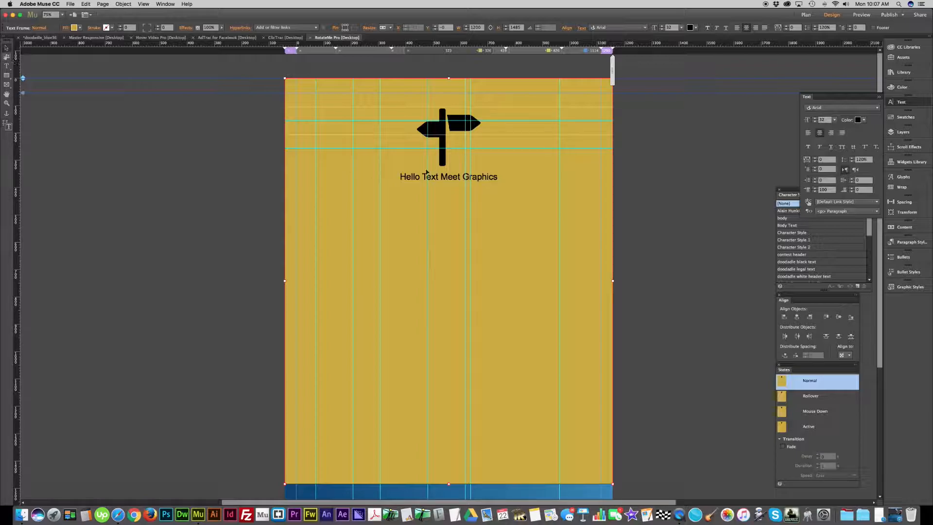
pyautogui.click(225, 267)
# - Save the gold text frame's appearance as a new graphic style named "hello"
pyautogui.click(358, 291)
pyautogui.click(908, 289)
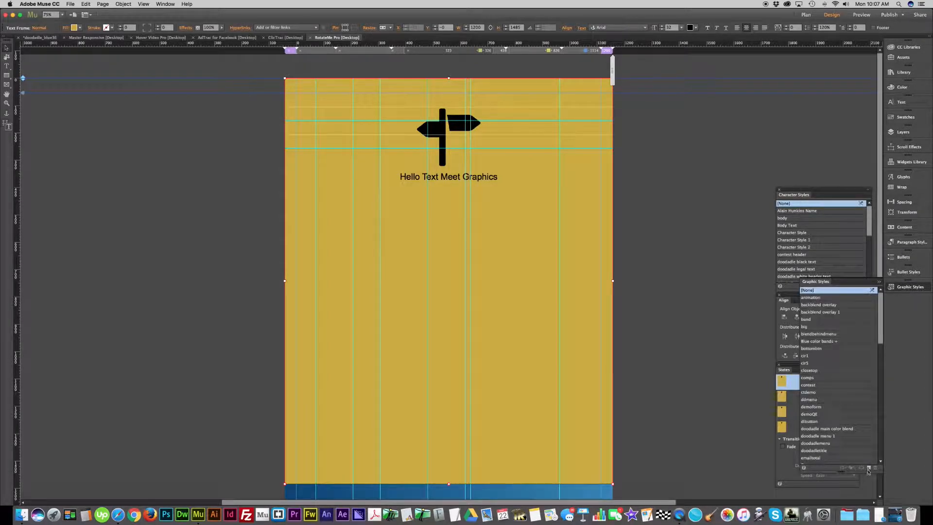
pyautogui.scroll(-15, 855, 452)
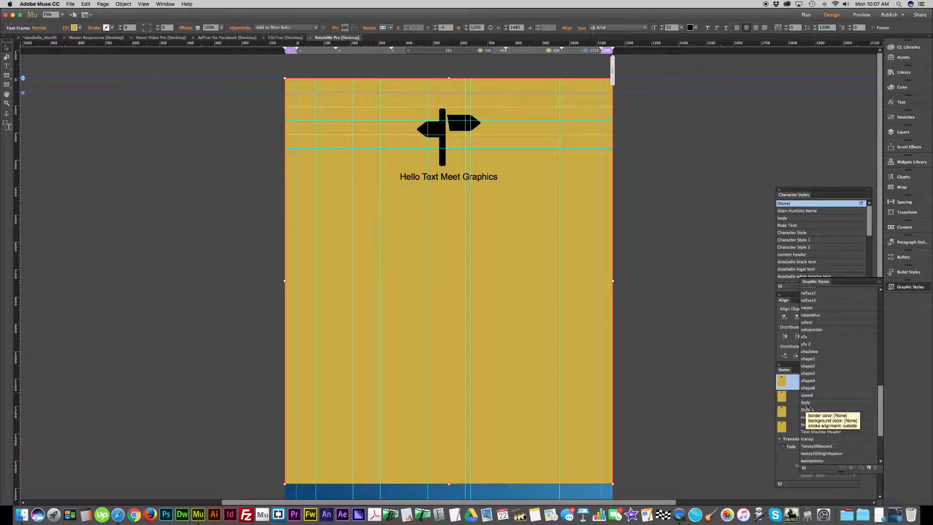
pyautogui.doubleClick(807, 411)
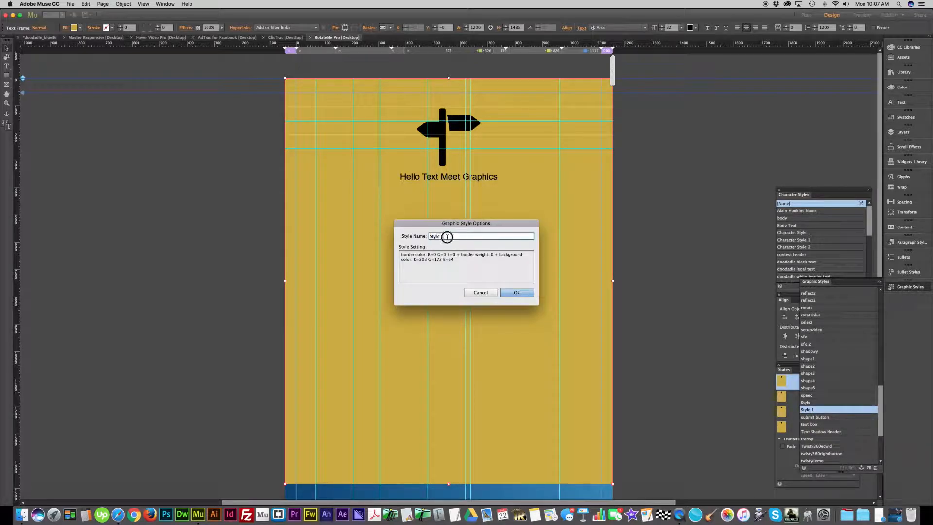
pyautogui.write('hel')
pyautogui.click(517, 292)
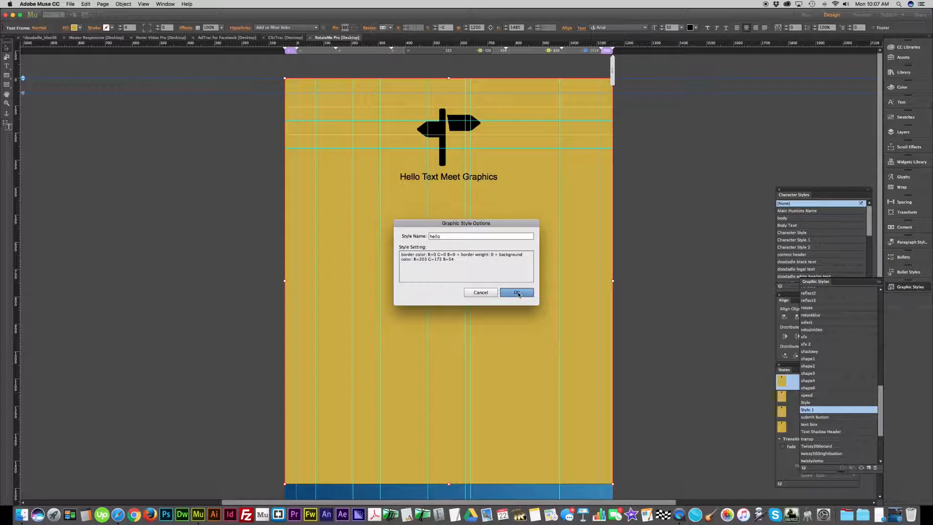
pyautogui.click(517, 292)
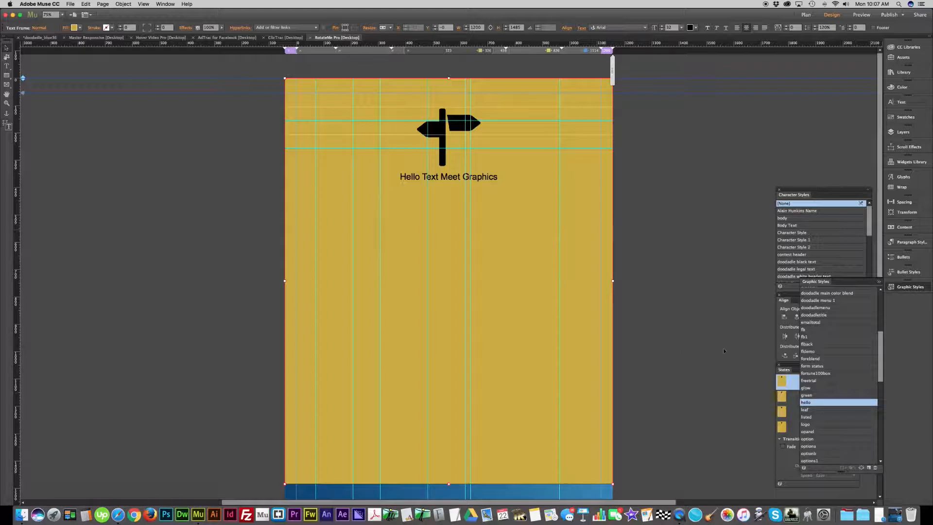
# - Deselect and reselect the gold text frame to check which graphic style is applied to it
pyautogui.moveTo(812, 405)
pyautogui.click(237, 139)
pyautogui.click(6, 48)
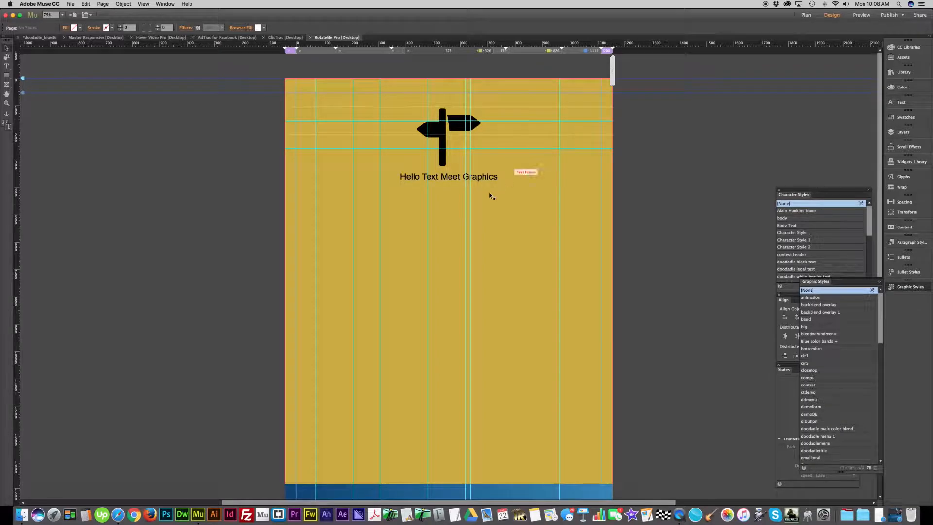
pyautogui.click(509, 218)
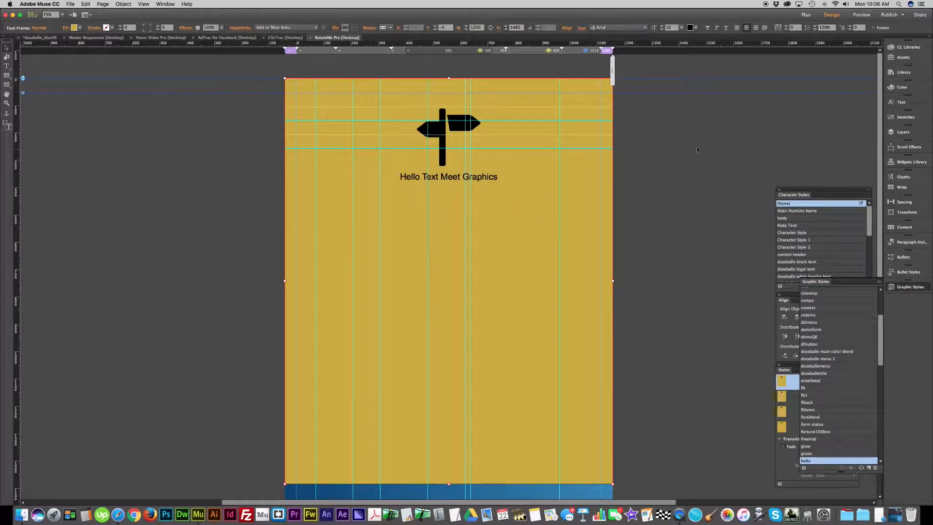
# - Hide the "Start graphic" layer and set the RotateMe Pro widget's graphic style name to "hello"
pyautogui.click(901, 133)
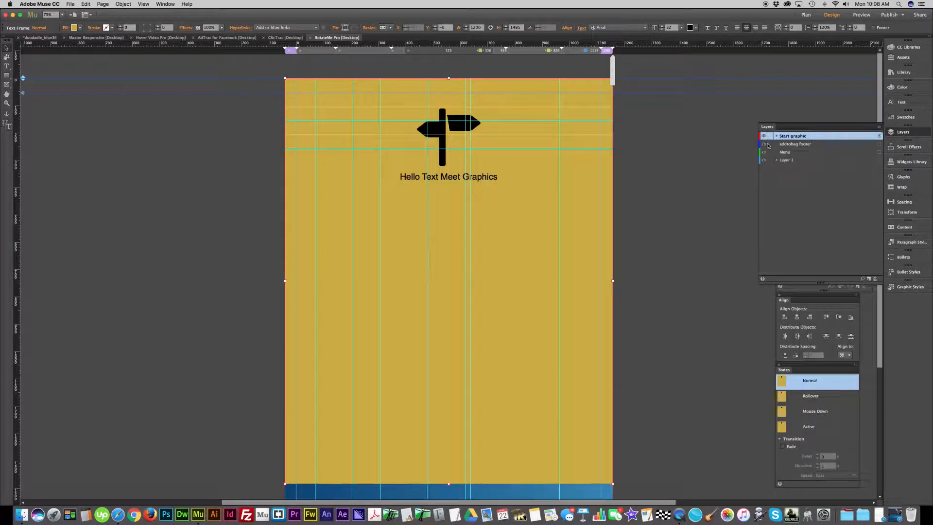
pyautogui.click(764, 137)
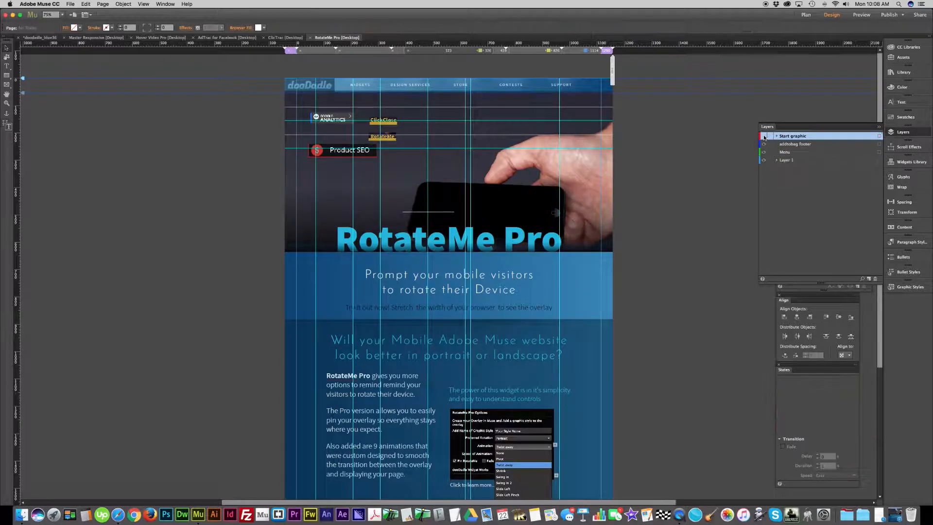
pyautogui.click(393, 139)
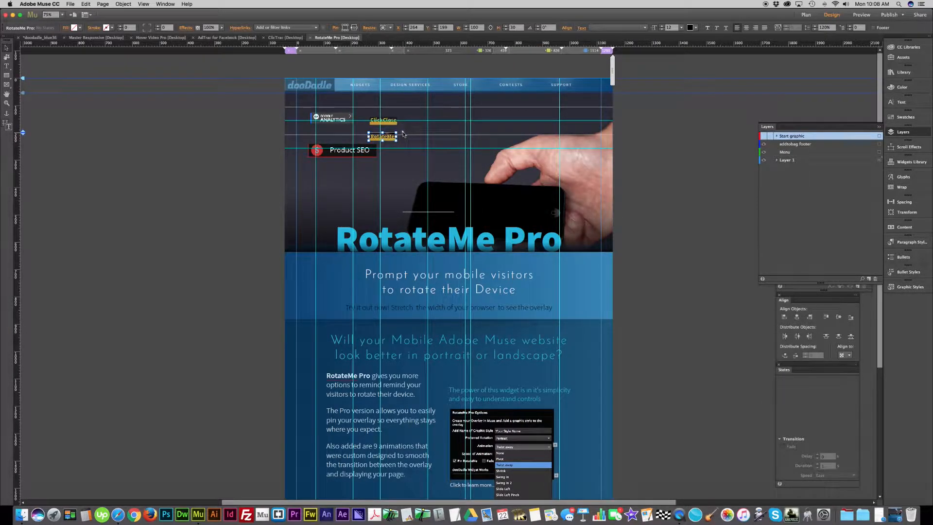
pyautogui.click(403, 132)
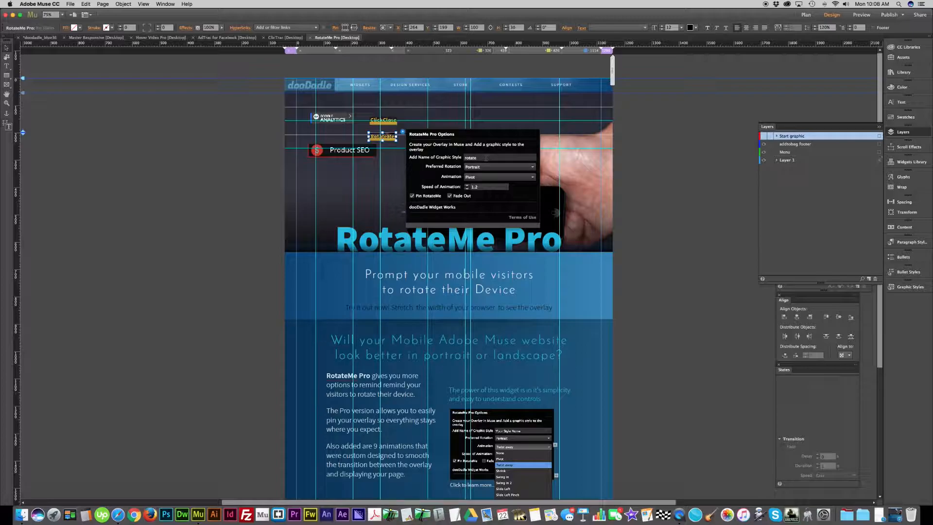
pyautogui.click(486, 158)
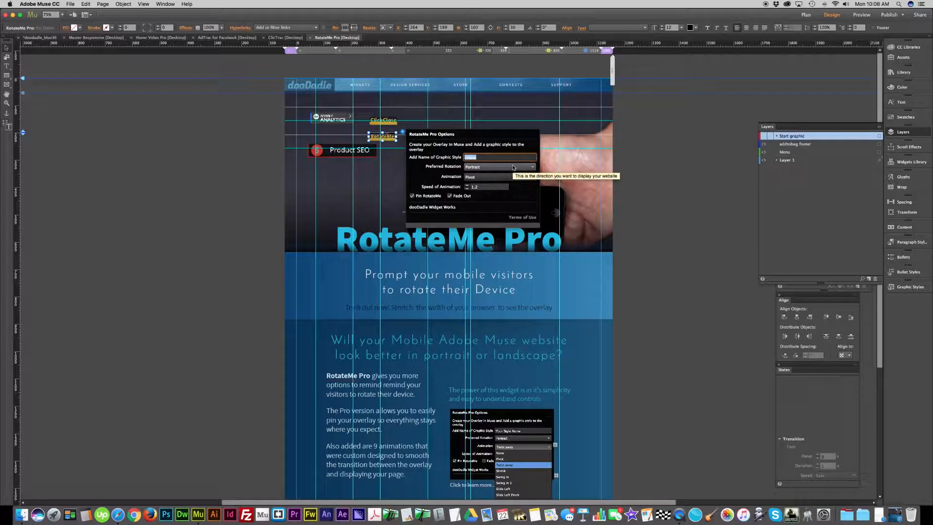
pyautogui.write('hello')
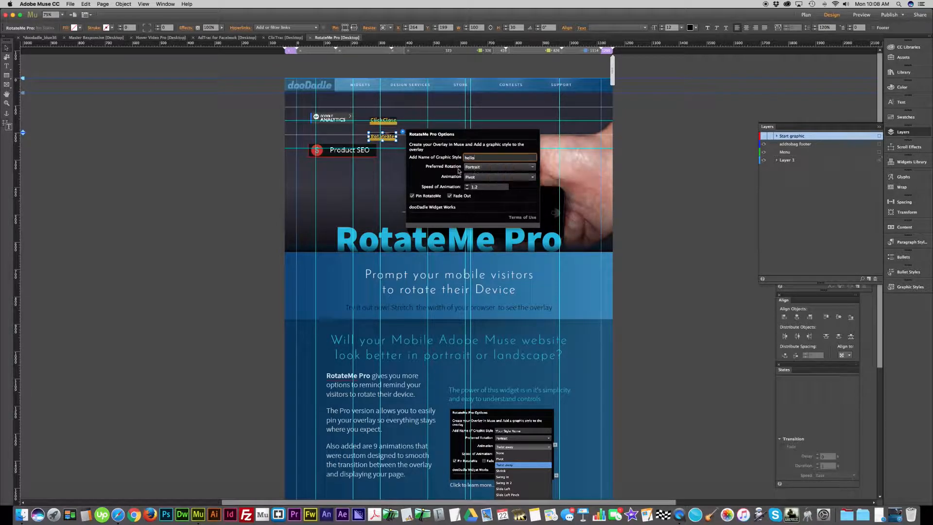
# - Set the RotateMe Pro animation to Slide Left with an animation speed of 3.2
pyautogui.click(488, 178)
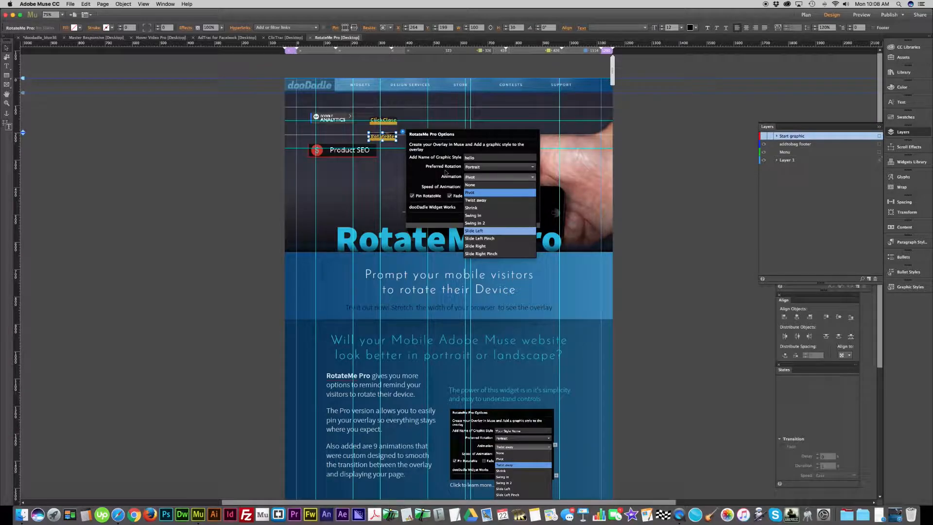
pyautogui.click(511, 231)
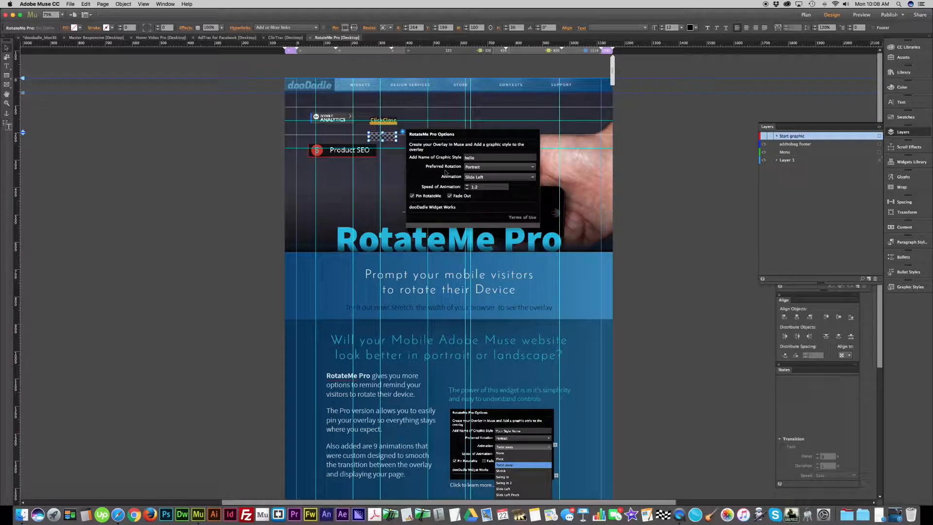
pyautogui.click(481, 188)
pyautogui.press('Escape')
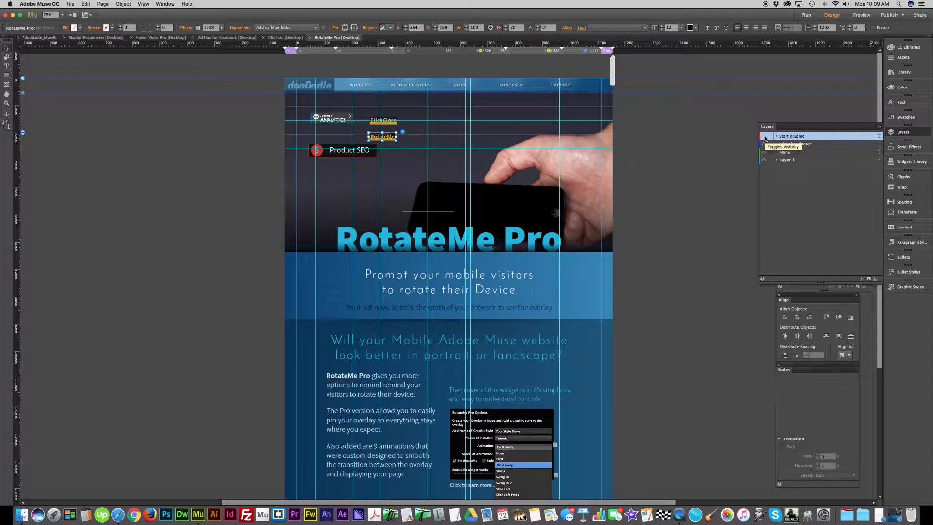
# - Show the "Start graphic" layer again and check the blue text frame behind the gold one
pyautogui.click(765, 138)
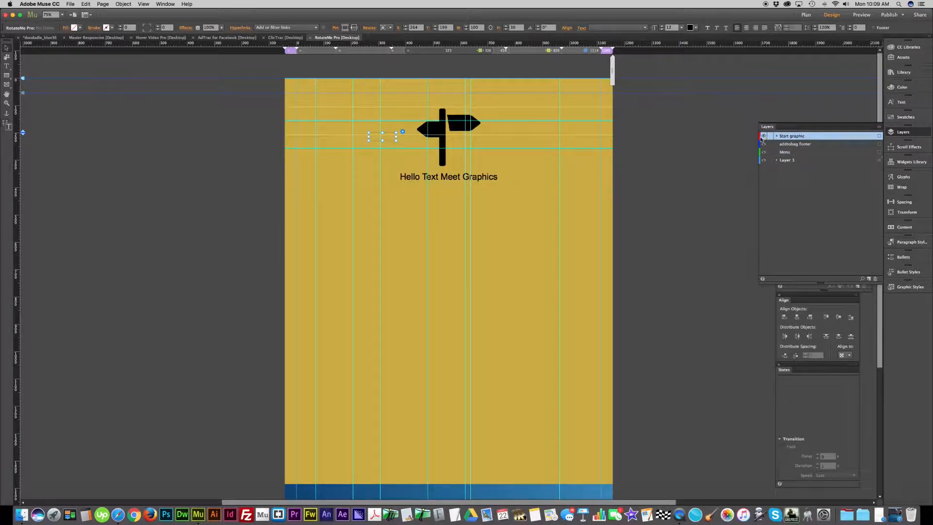
pyautogui.scroll(-5, 647, 234)
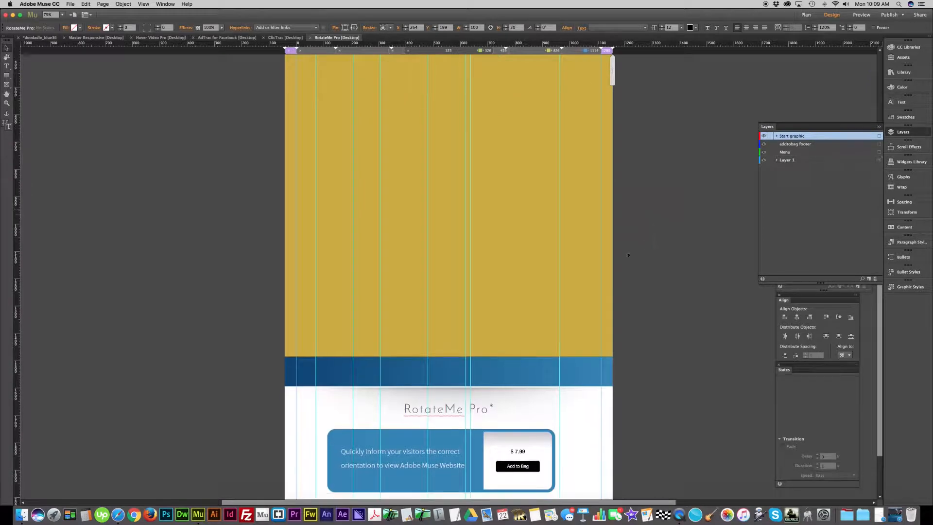
pyautogui.click(559, 328)
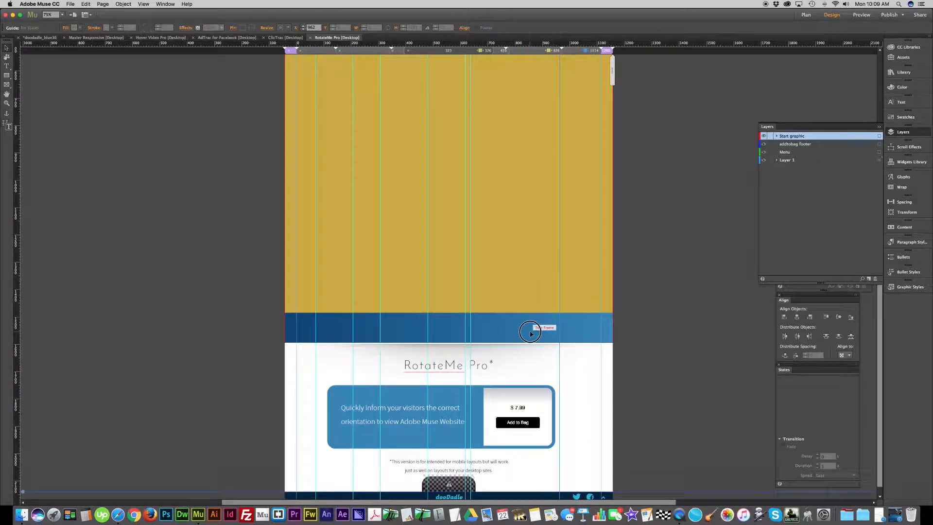
pyautogui.click(648, 287)
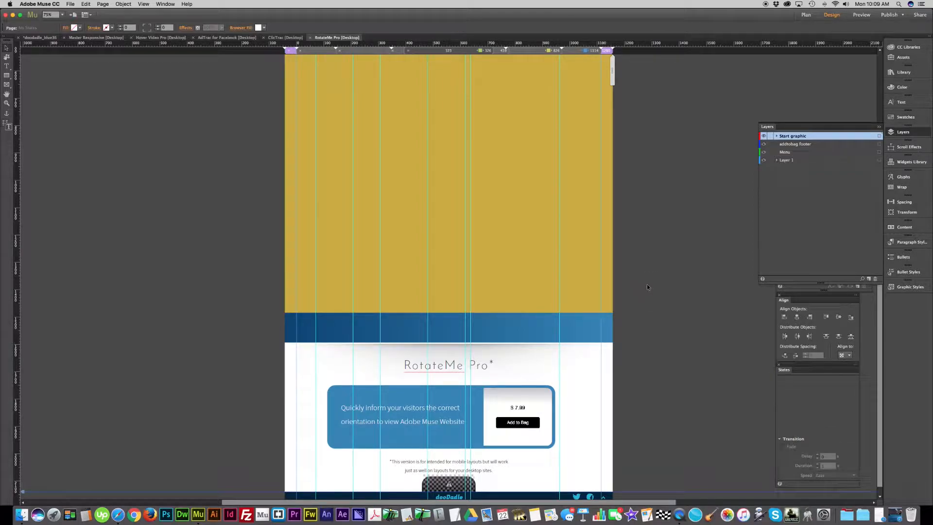
# - Preview the page in the browser, dismiss the preview warnings and bring the browser window to mid-screen
pyautogui.press('shift+super+e')
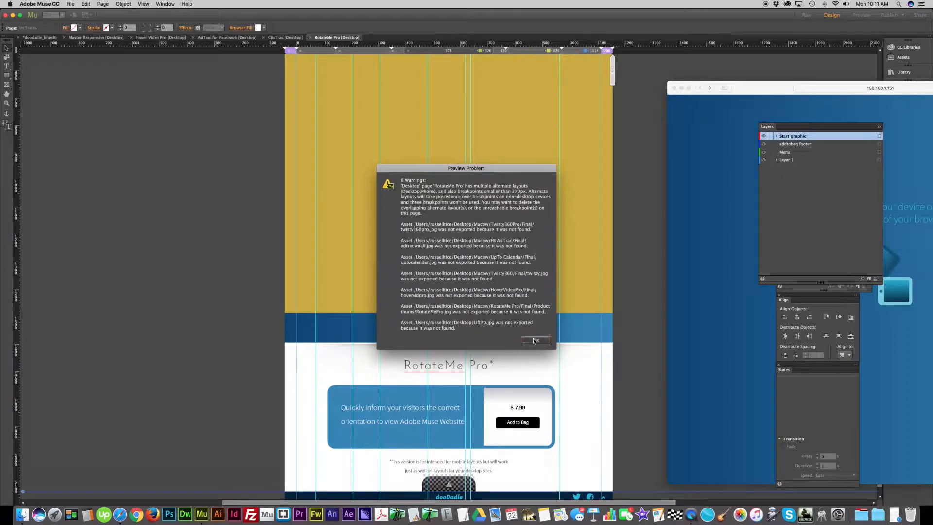
pyautogui.click(536, 341)
pyautogui.moveTo(775, 89); pyautogui.dragTo(722, 85)
pyautogui.moveTo(625, 82); pyautogui.dragTo(372, 71)
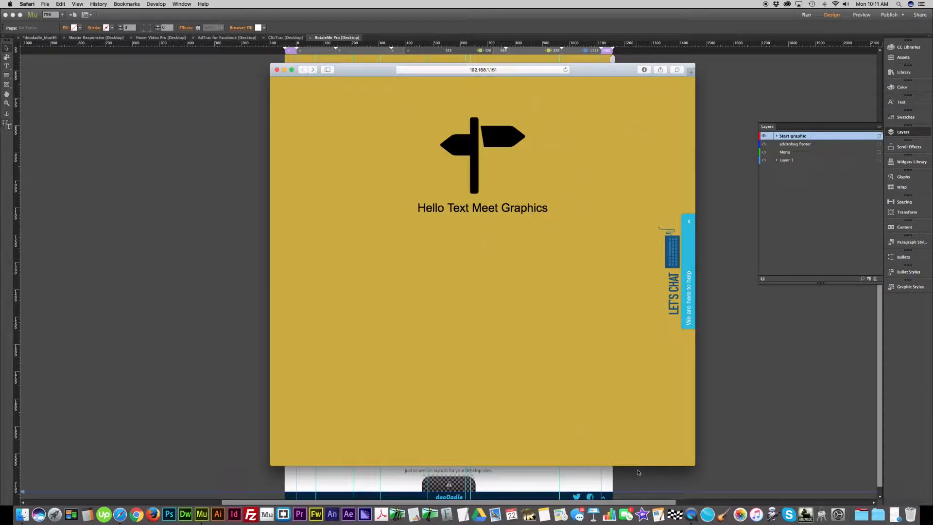
# - Scroll the previewed page both ways to check that the gold overlay stays pinned
pyautogui.click(600, 436)
pyautogui.scroll(5, 601, 438)
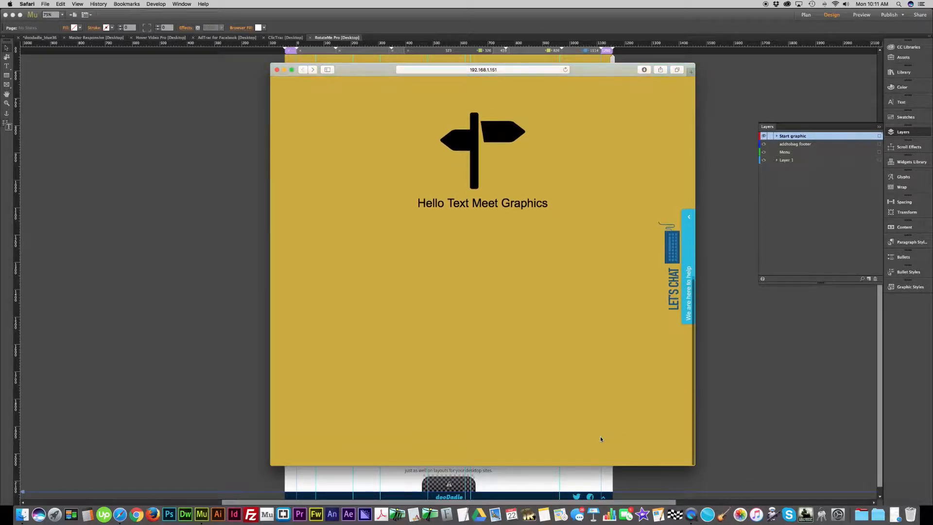
pyautogui.scroll(5, 600, 439)
pyautogui.scroll(-3, 600, 439)
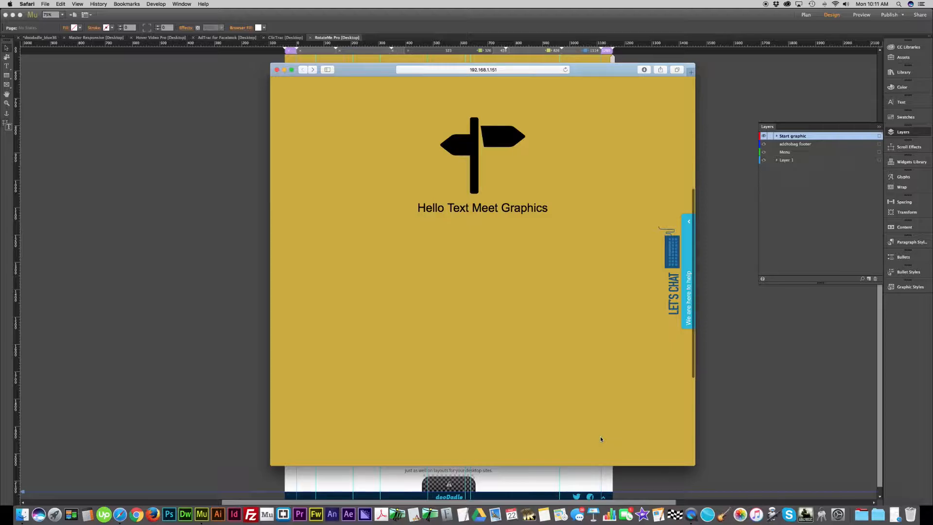
pyautogui.scroll(5, 601, 439)
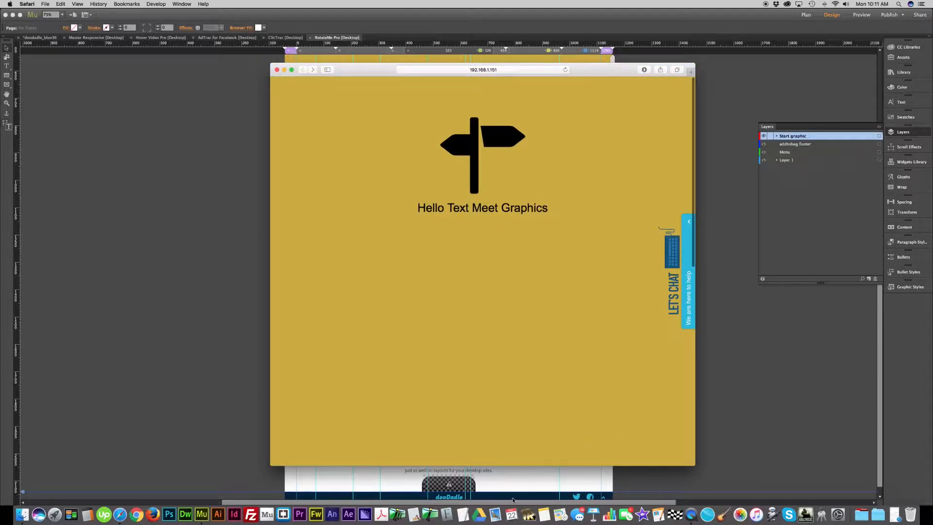
# - Stretch the preview window to portrait proportions and shrink it back to landscape to test the overlay's orientation switch
pyautogui.moveTo(530, 465); pyautogui.dragTo(530, 508)
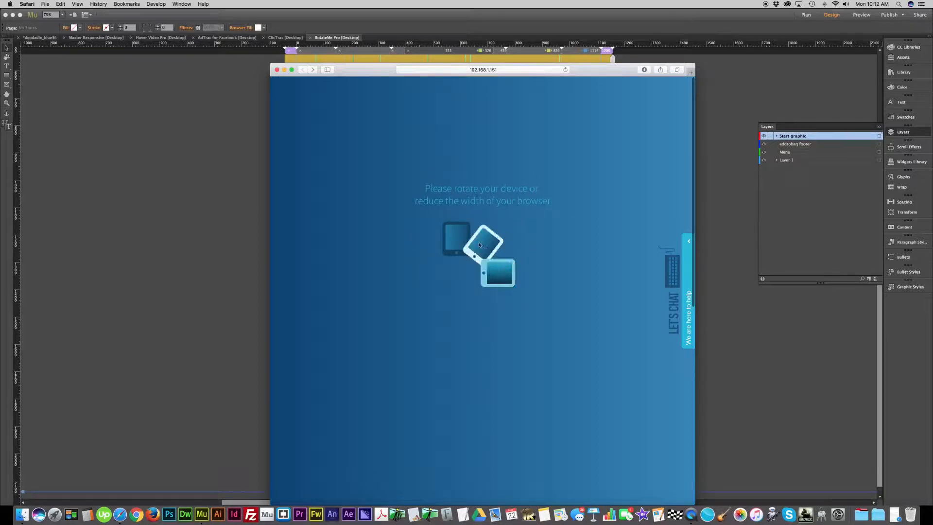
pyautogui.moveTo(598, 69); pyautogui.dragTo(612, 19)
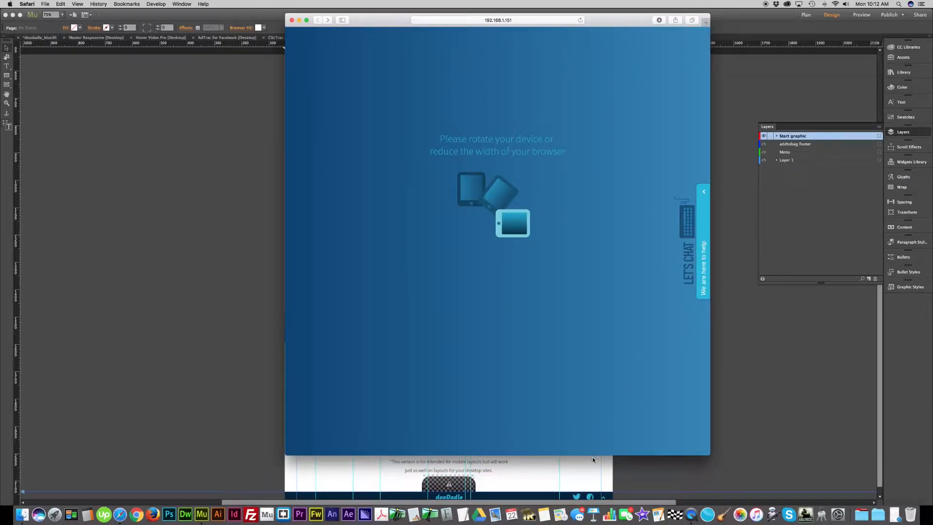
pyautogui.moveTo(594, 454); pyautogui.dragTo(604, 383)
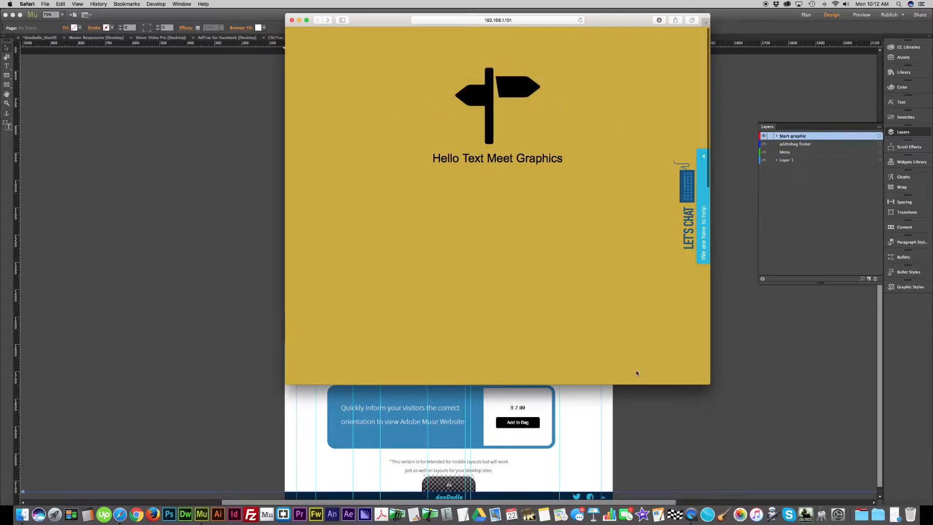
pyautogui.moveTo(618, 385); pyautogui.dragTo(618, 406)
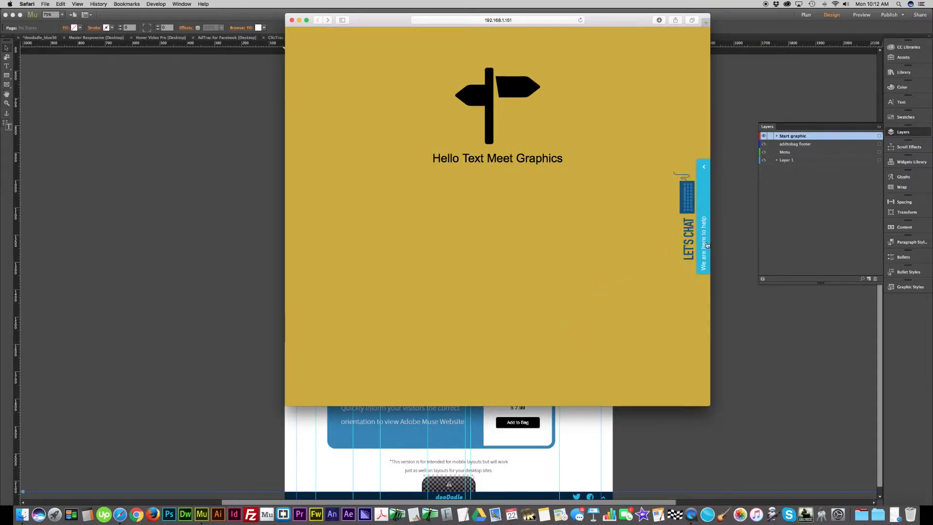
# - Open the live chat form above the gold overlay to test it, close it again and reposition the browser window
pyautogui.click(703, 263)
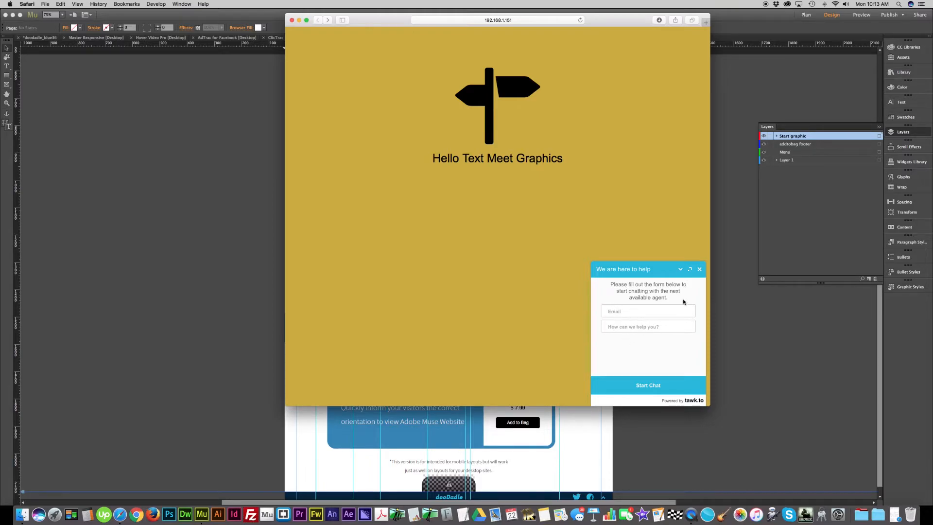
pyautogui.click(699, 270)
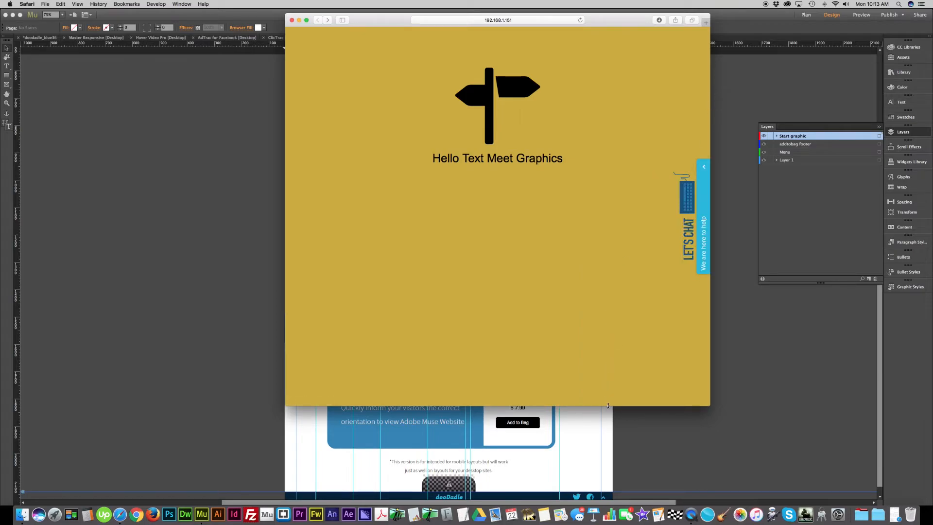
pyautogui.moveTo(617, 22); pyautogui.dragTo(727, 4)
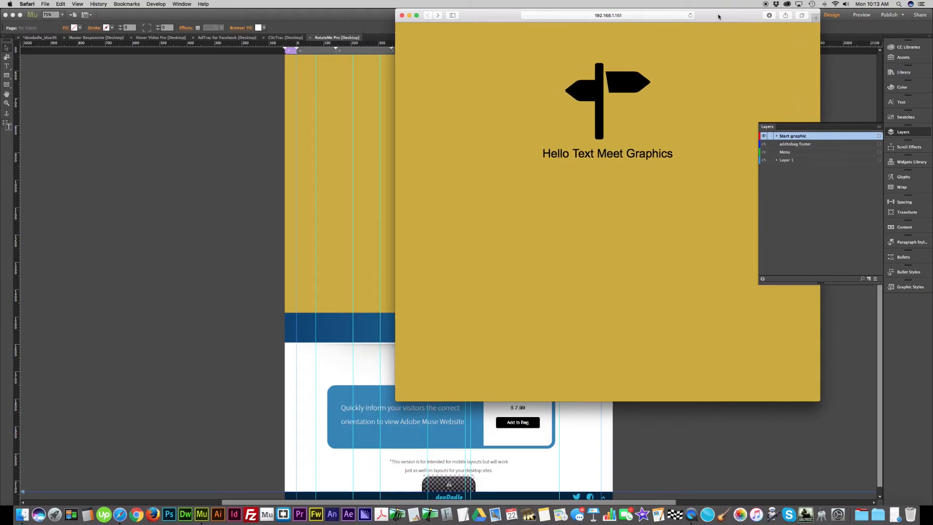
pyautogui.moveTo(718, 18); pyautogui.dragTo(639, 8)
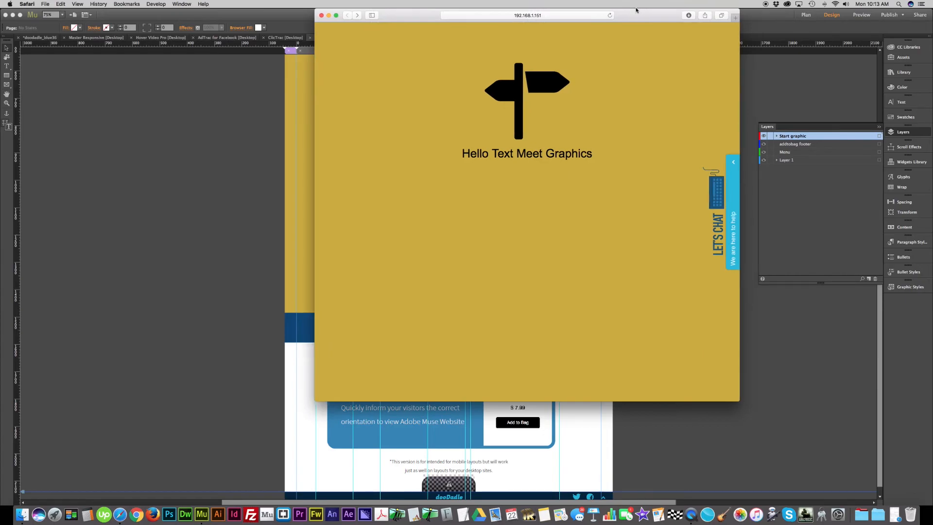